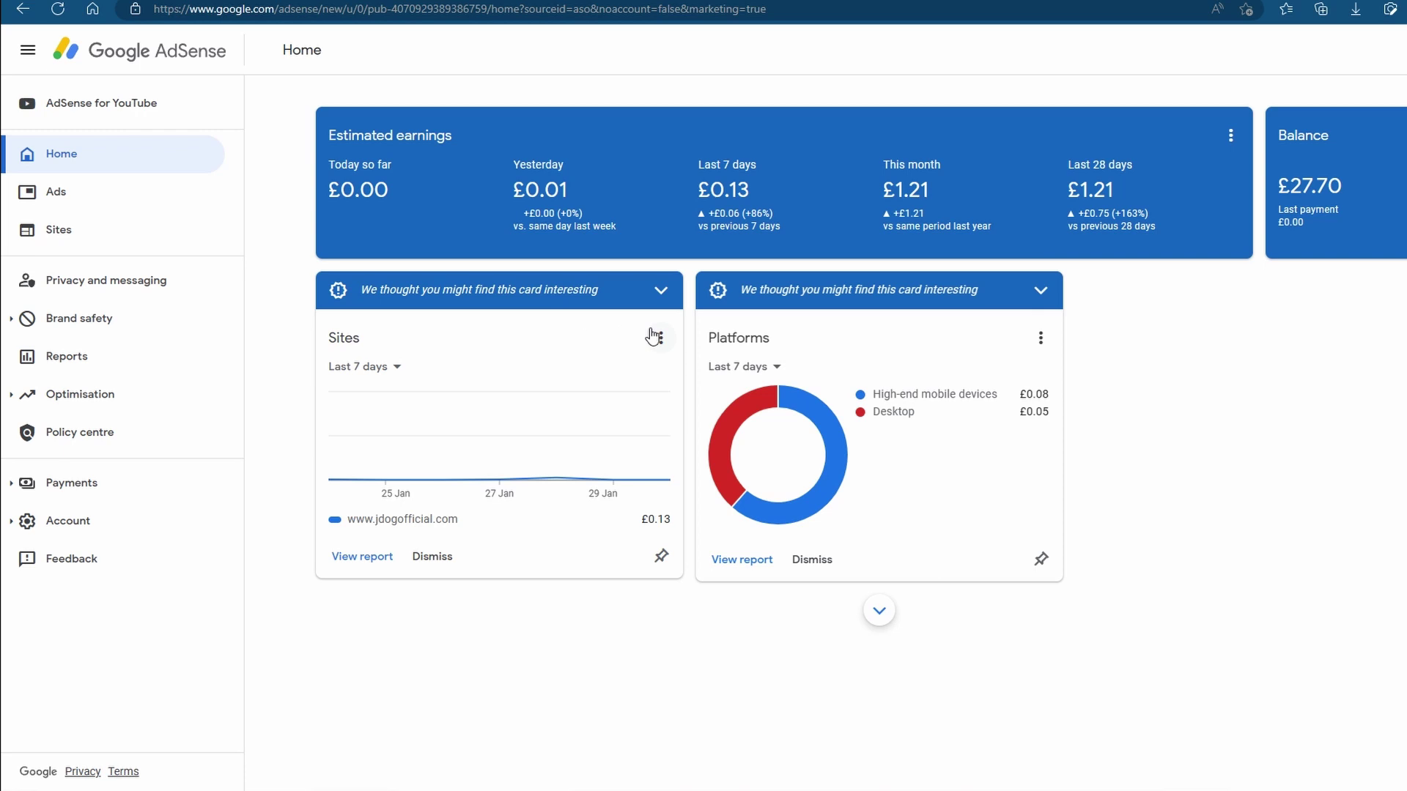
Step: Add yourlocalseostudio.com as a new AdSense site and copy its AdSense code
click(116, 237)
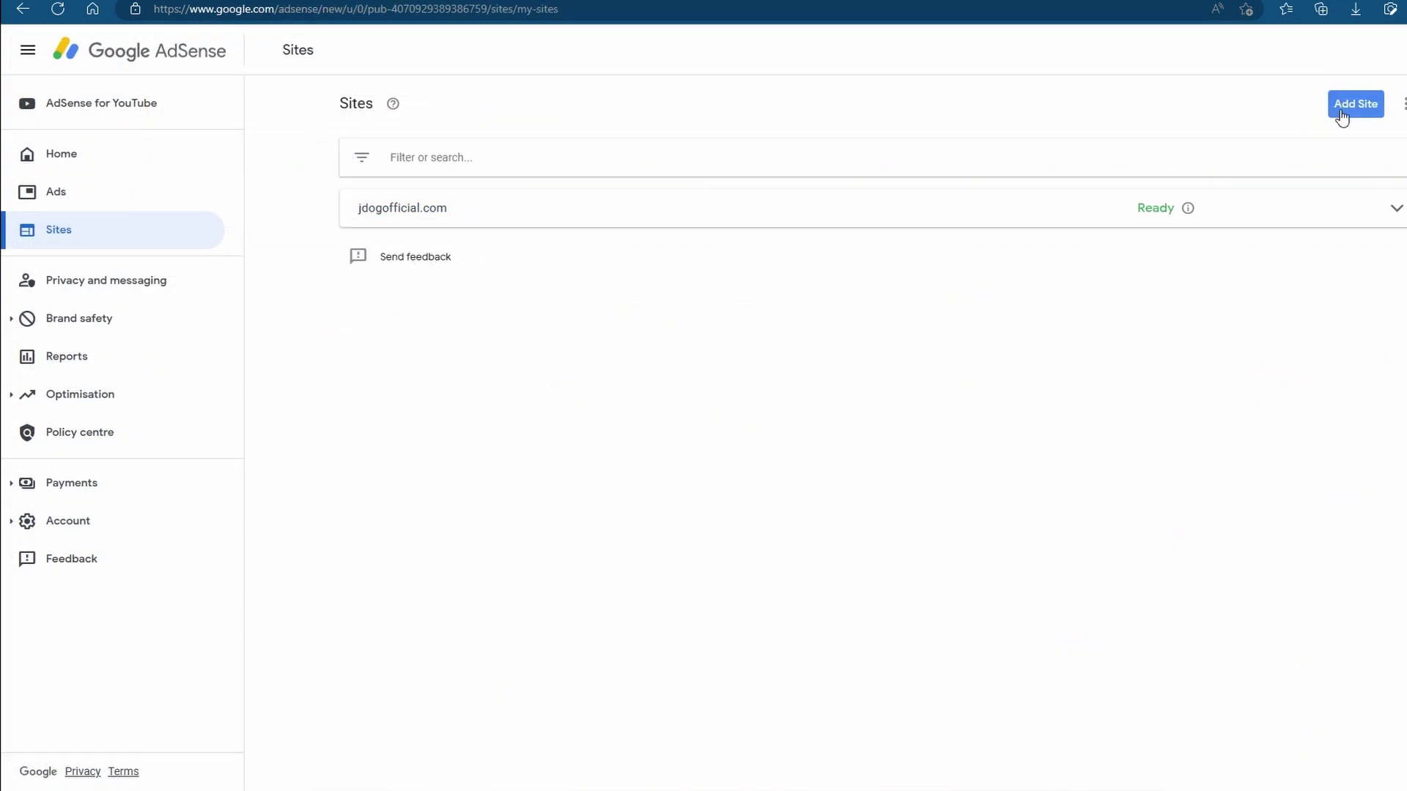
click(1355, 104)
text(yourlocalseostudio.com)
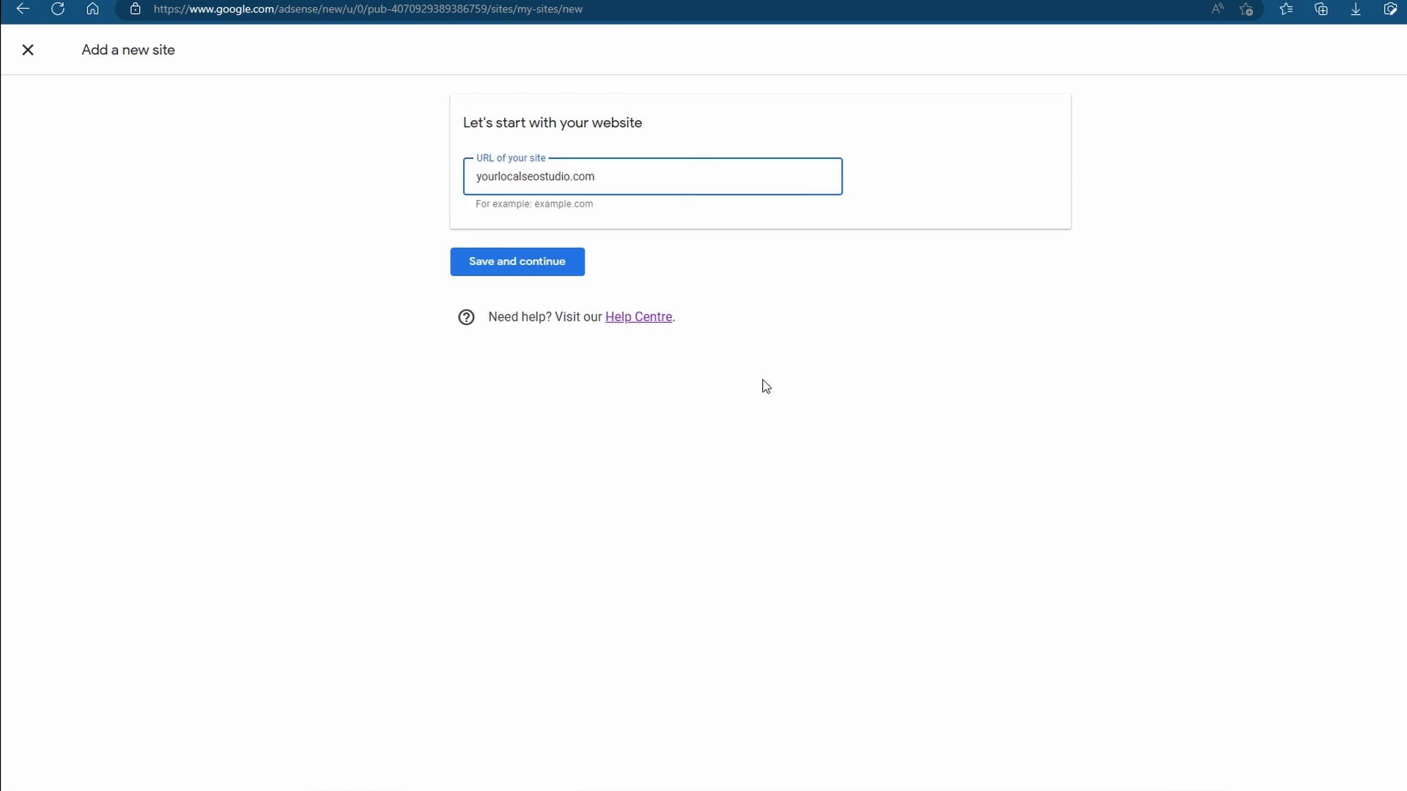
click(548, 273)
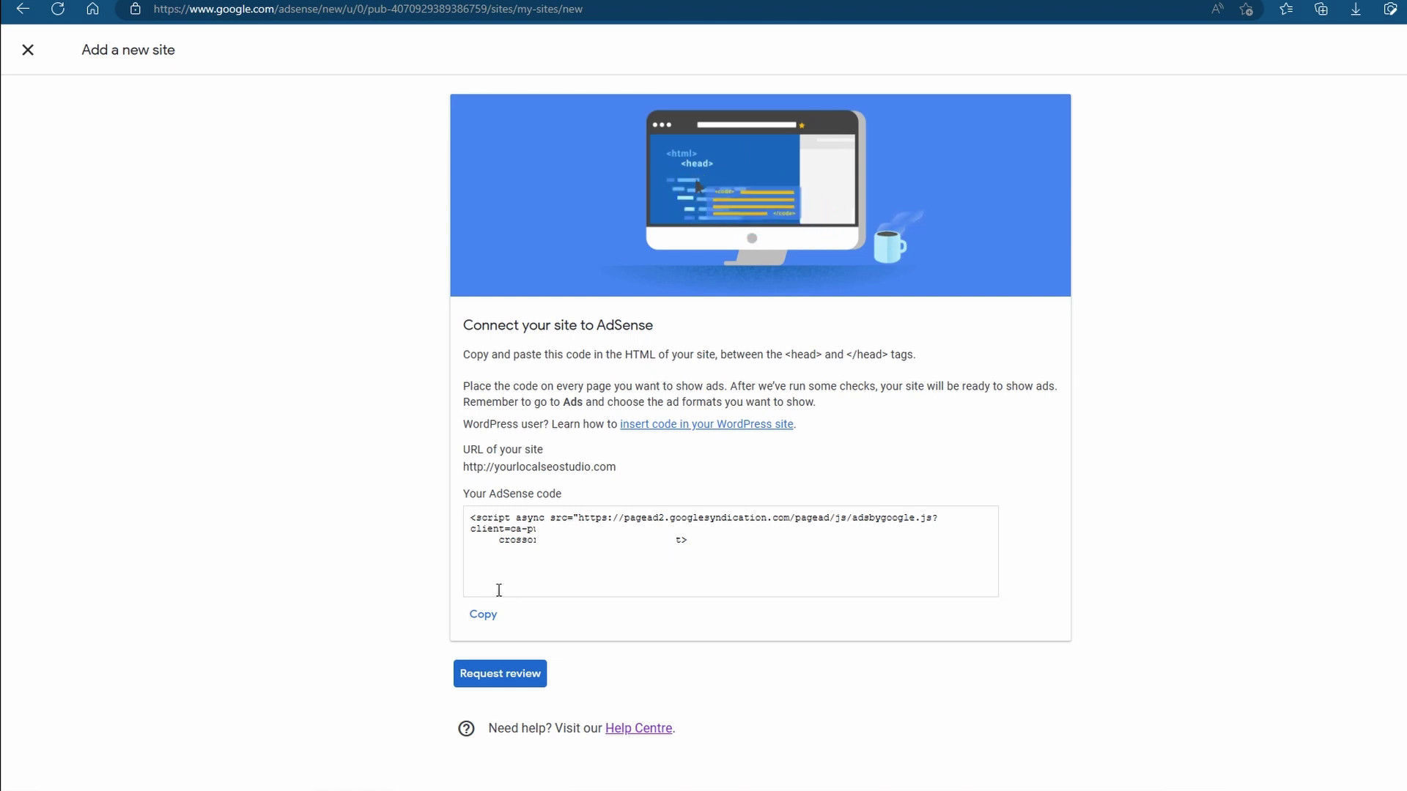
click(496, 617)
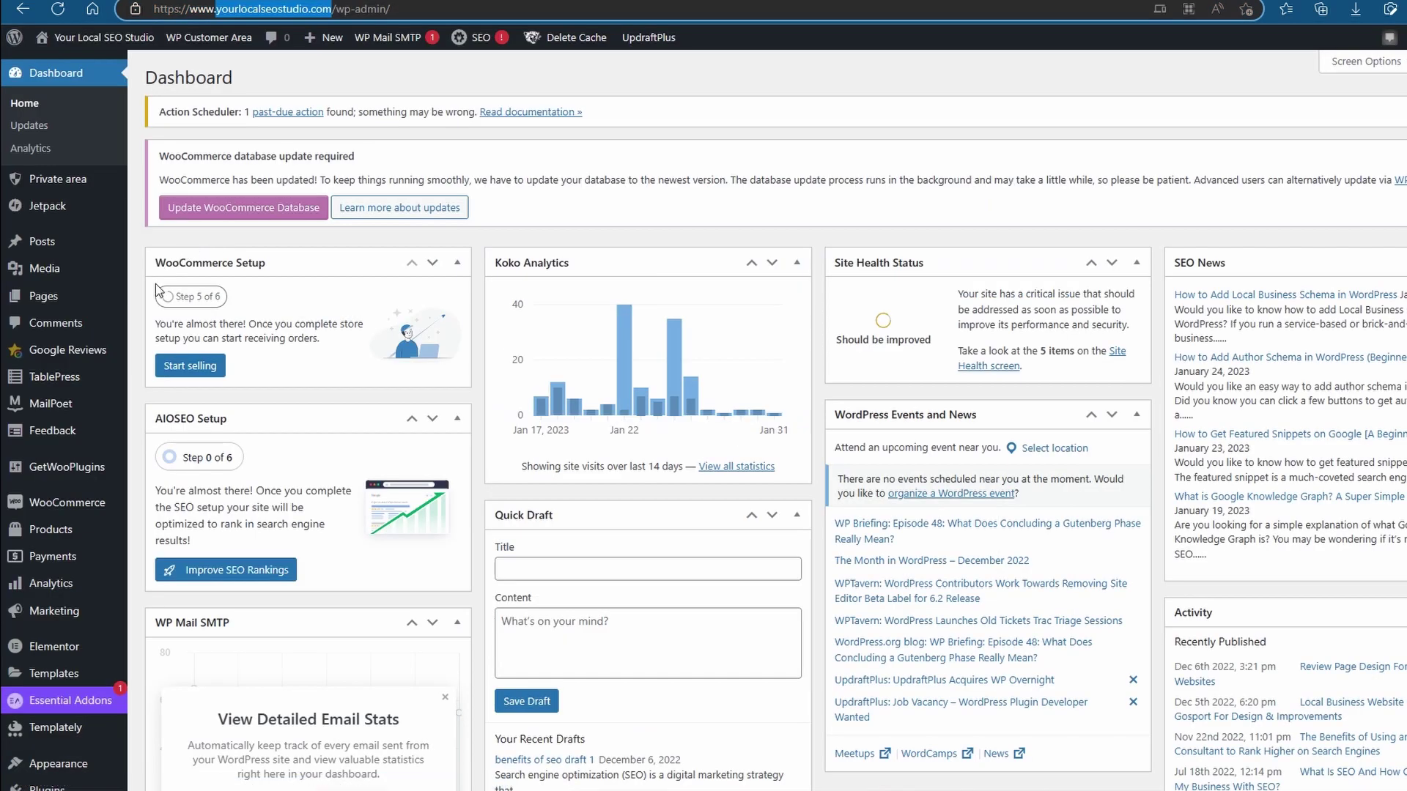
Step: Switch to the site's WordPress dashboard and open the Kadence theme's header.php in the Theme File Editor
scroll(114, 333, down, 5)
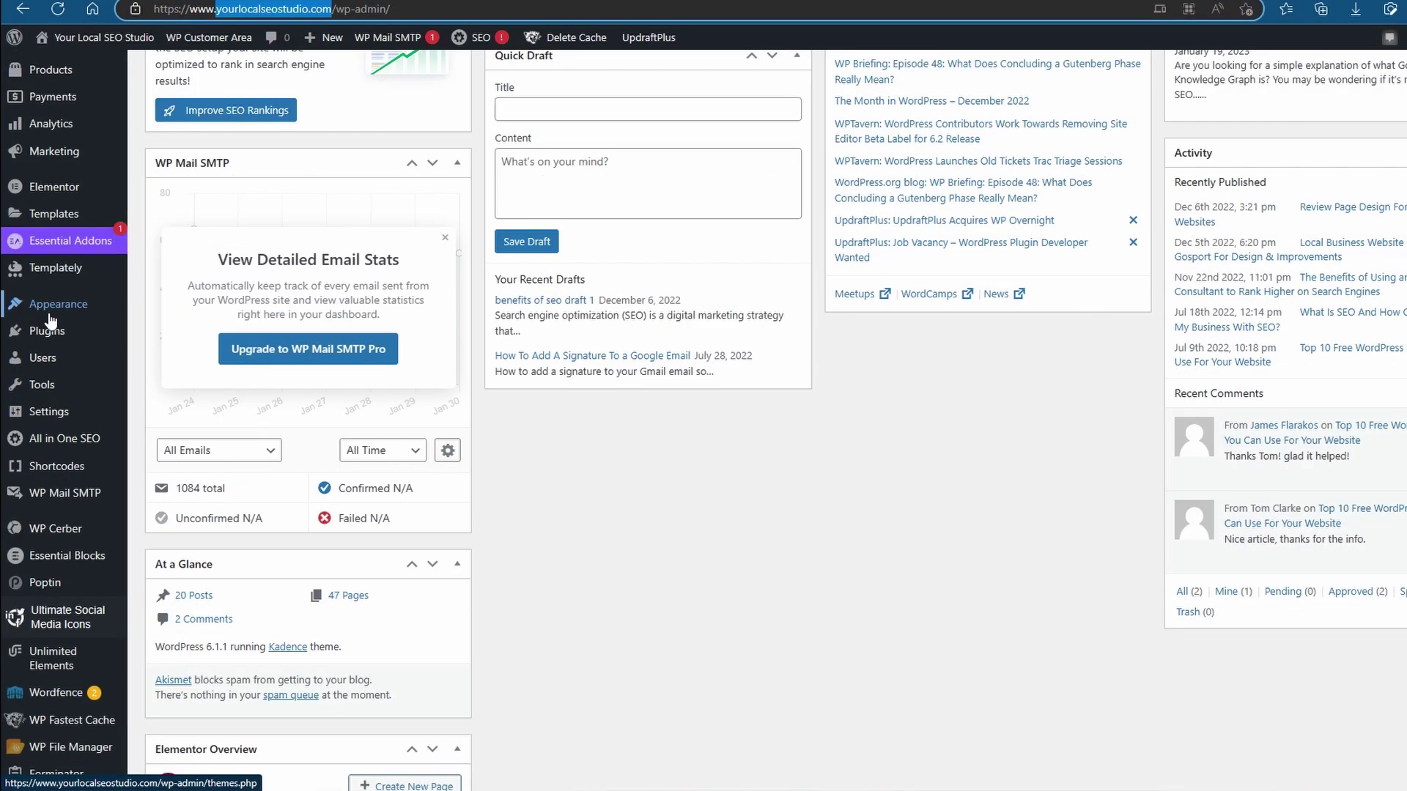
mouse_move(52, 320)
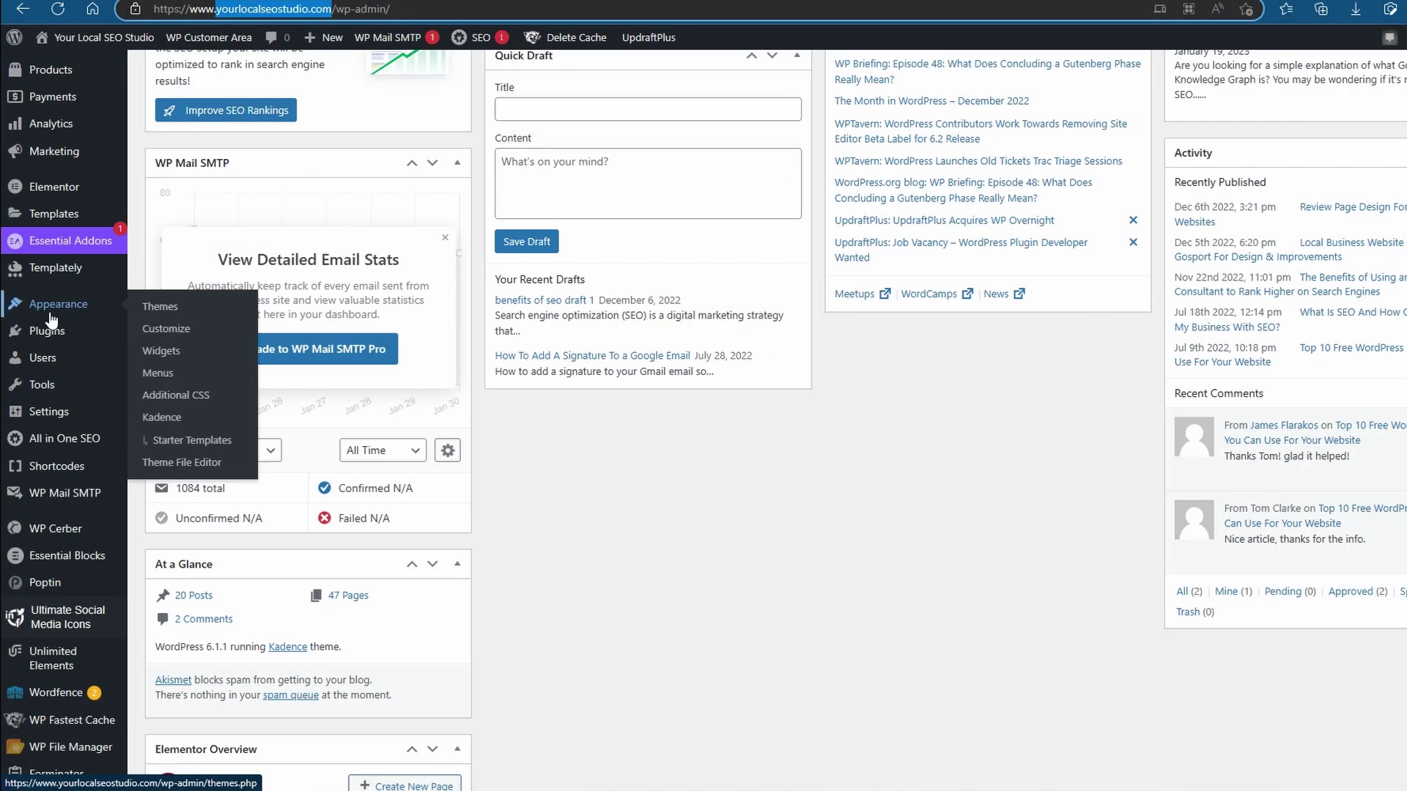
click(198, 466)
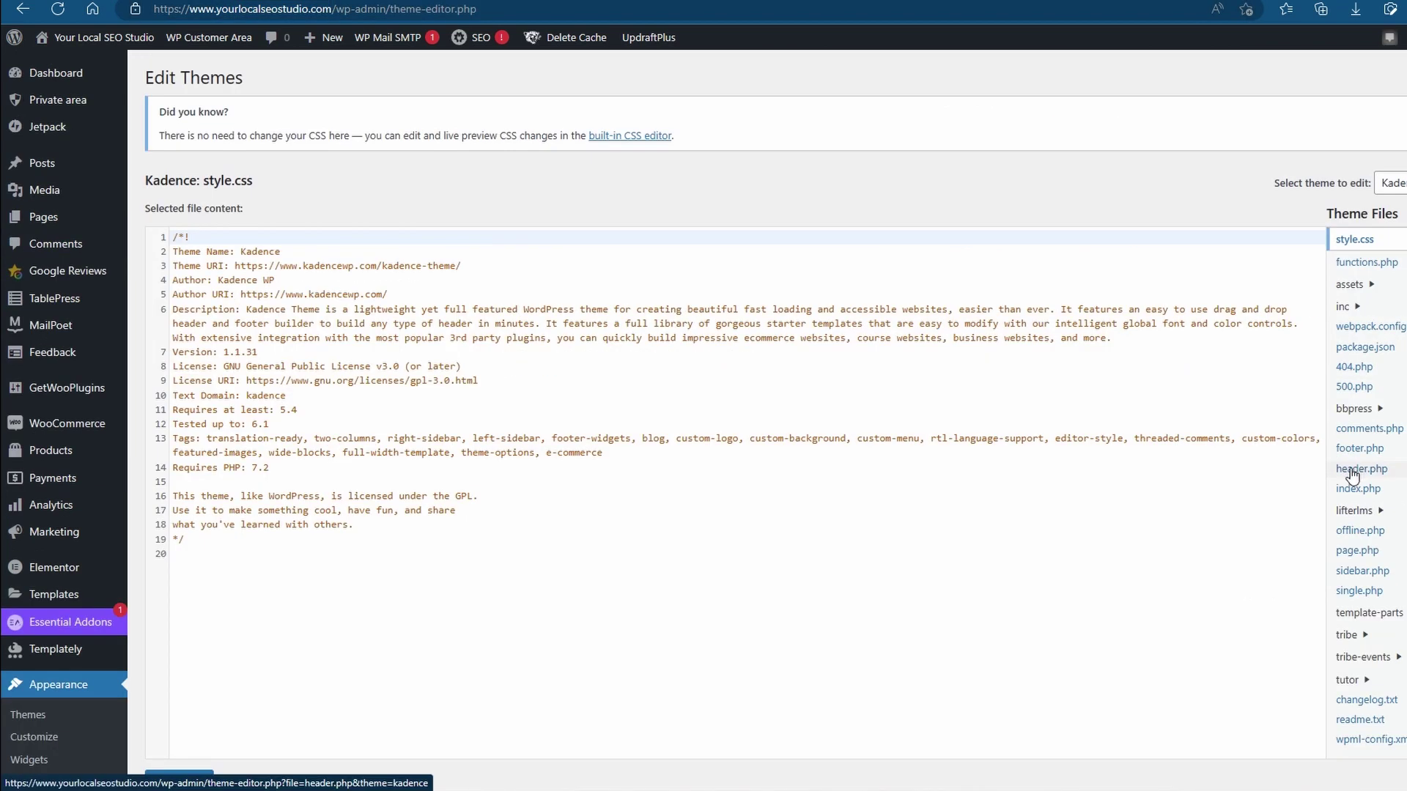
click(1353, 476)
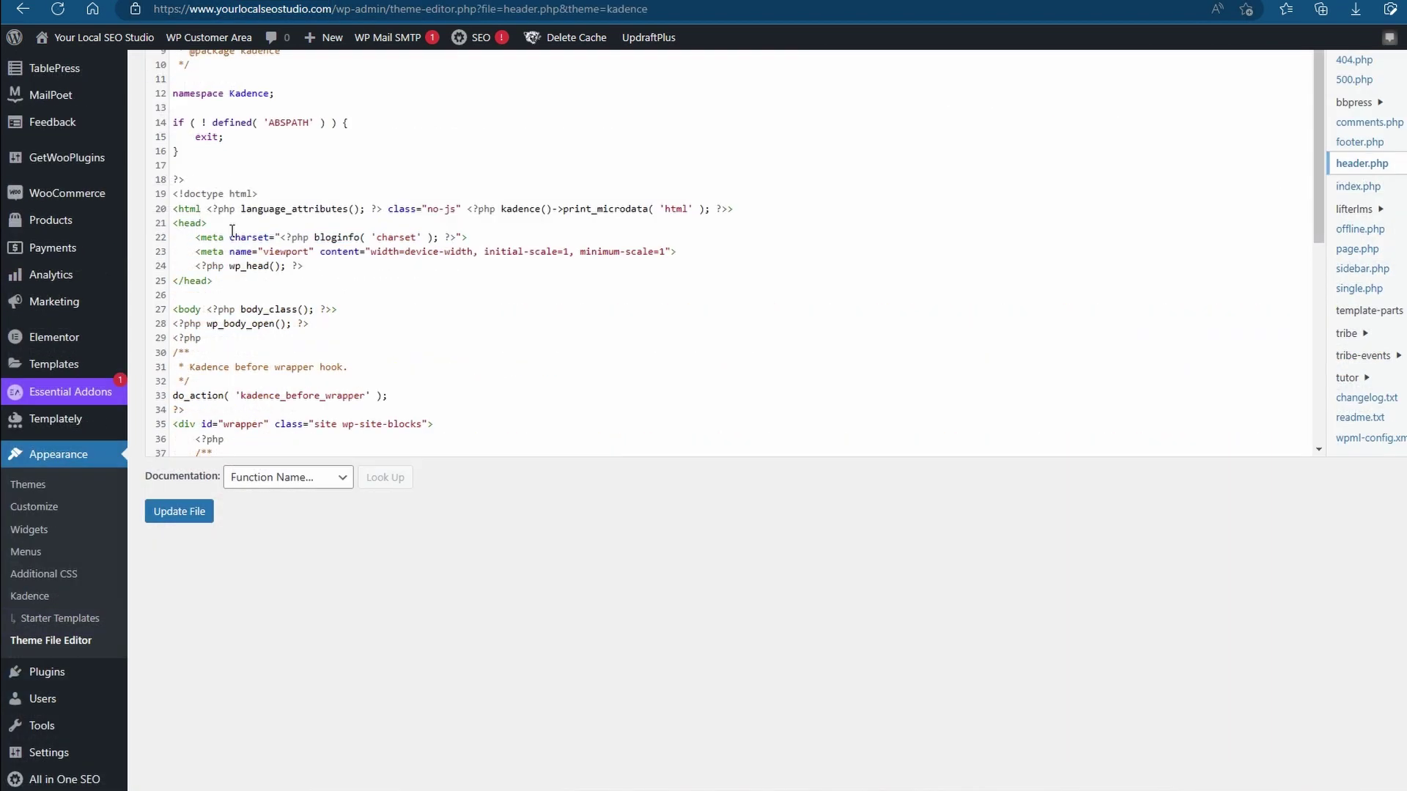
Step: Paste the copied AdSense script on a new line between the wp_head call and the closing head tag in header.php
drag(174, 226, 209, 223)
click(175, 281)
key(End)
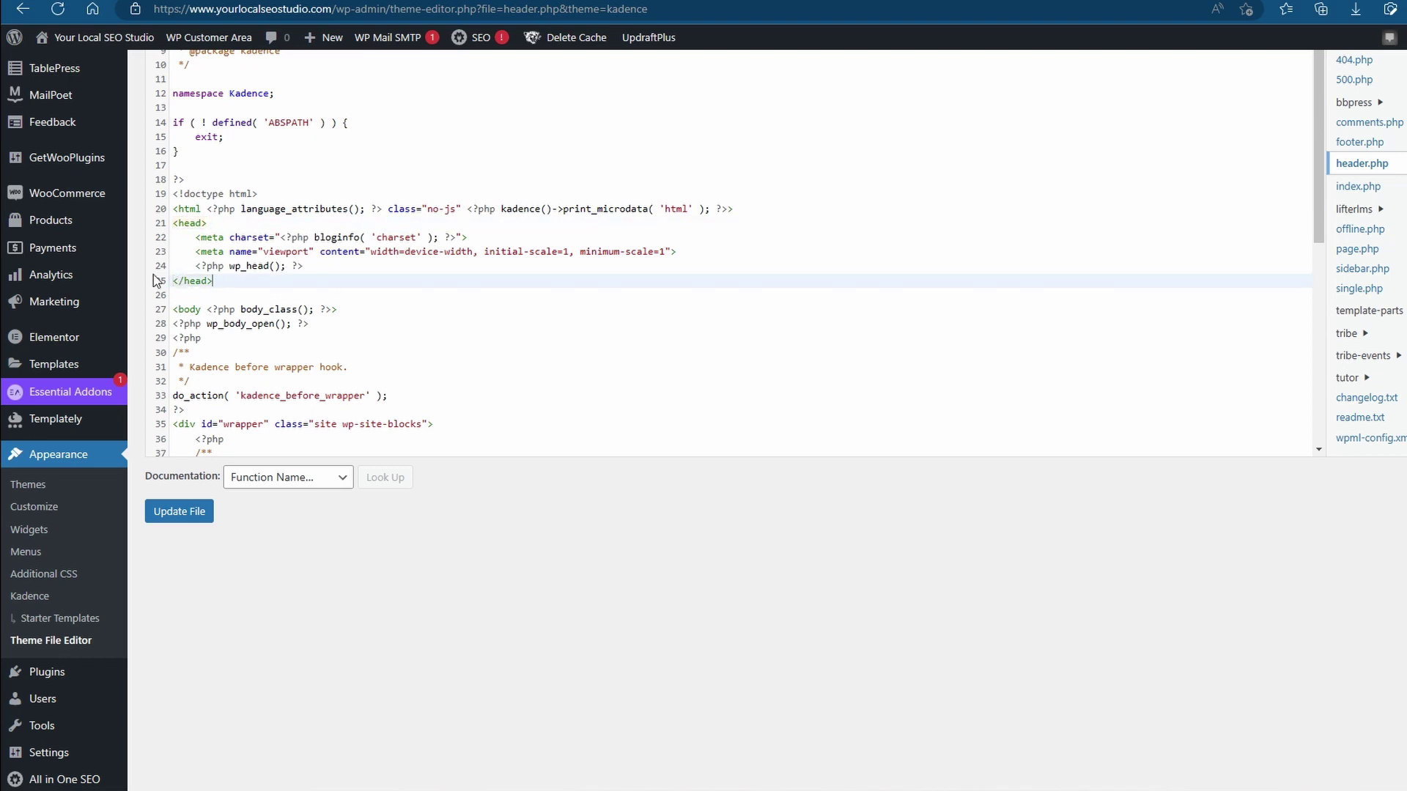
key(Left)
click(315, 265)
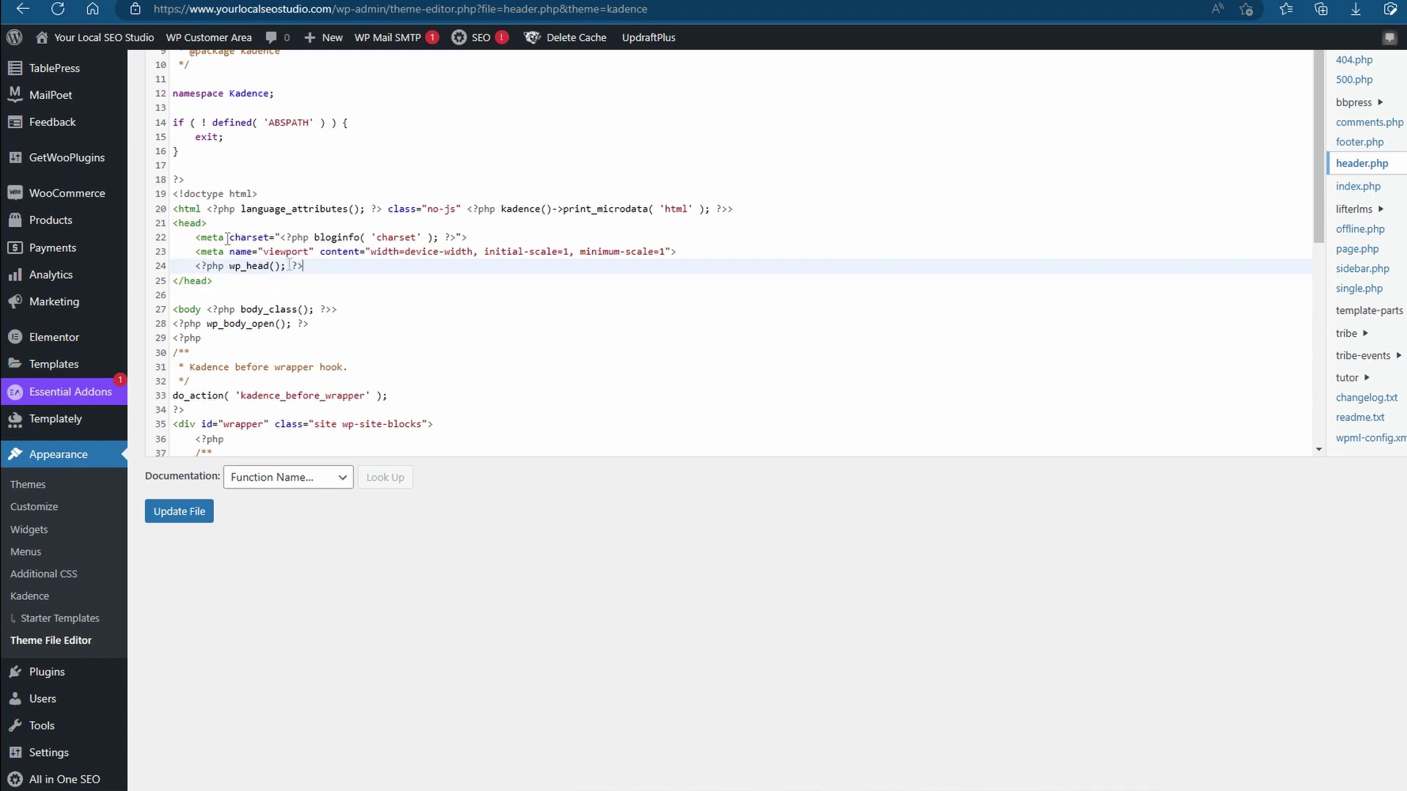
key(Return)
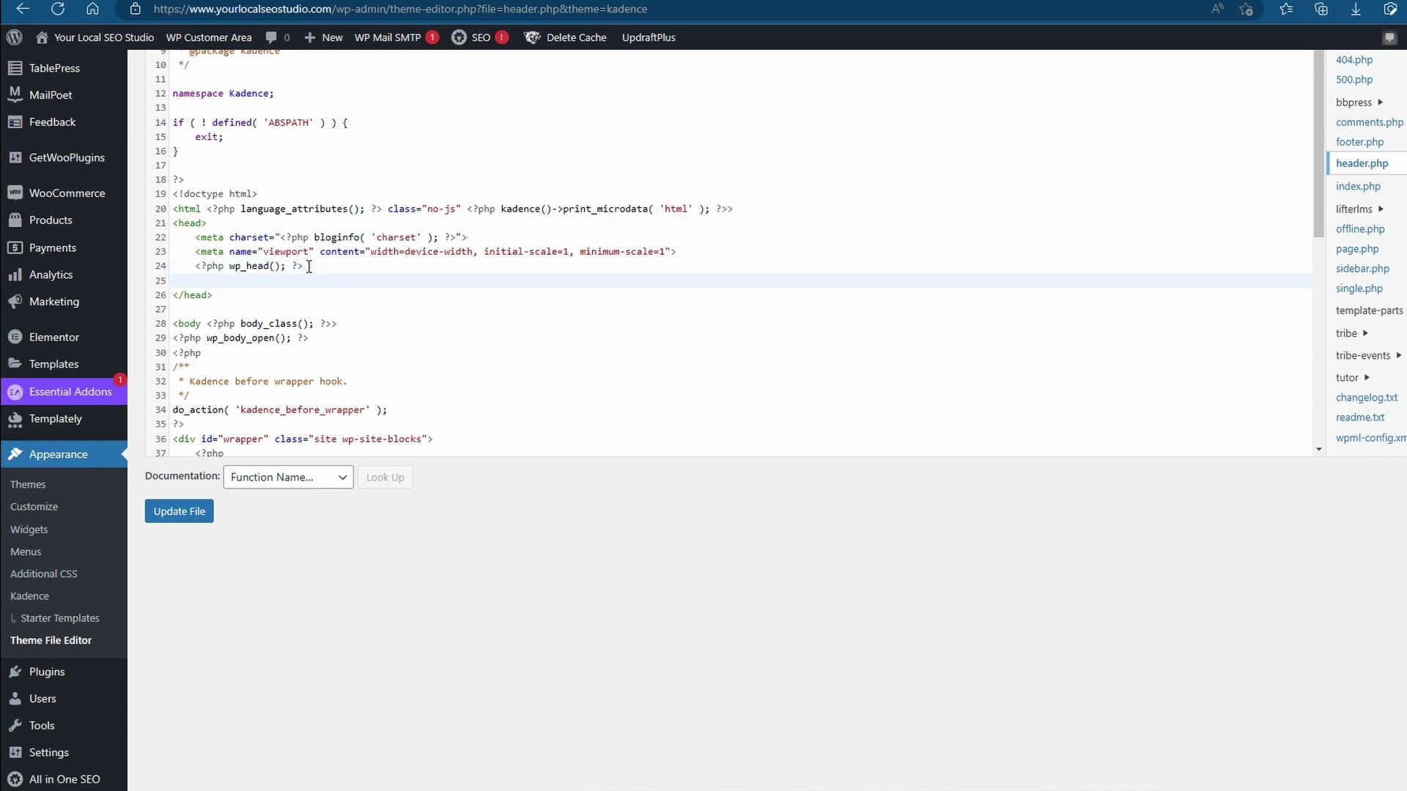
key(ctrl+v)
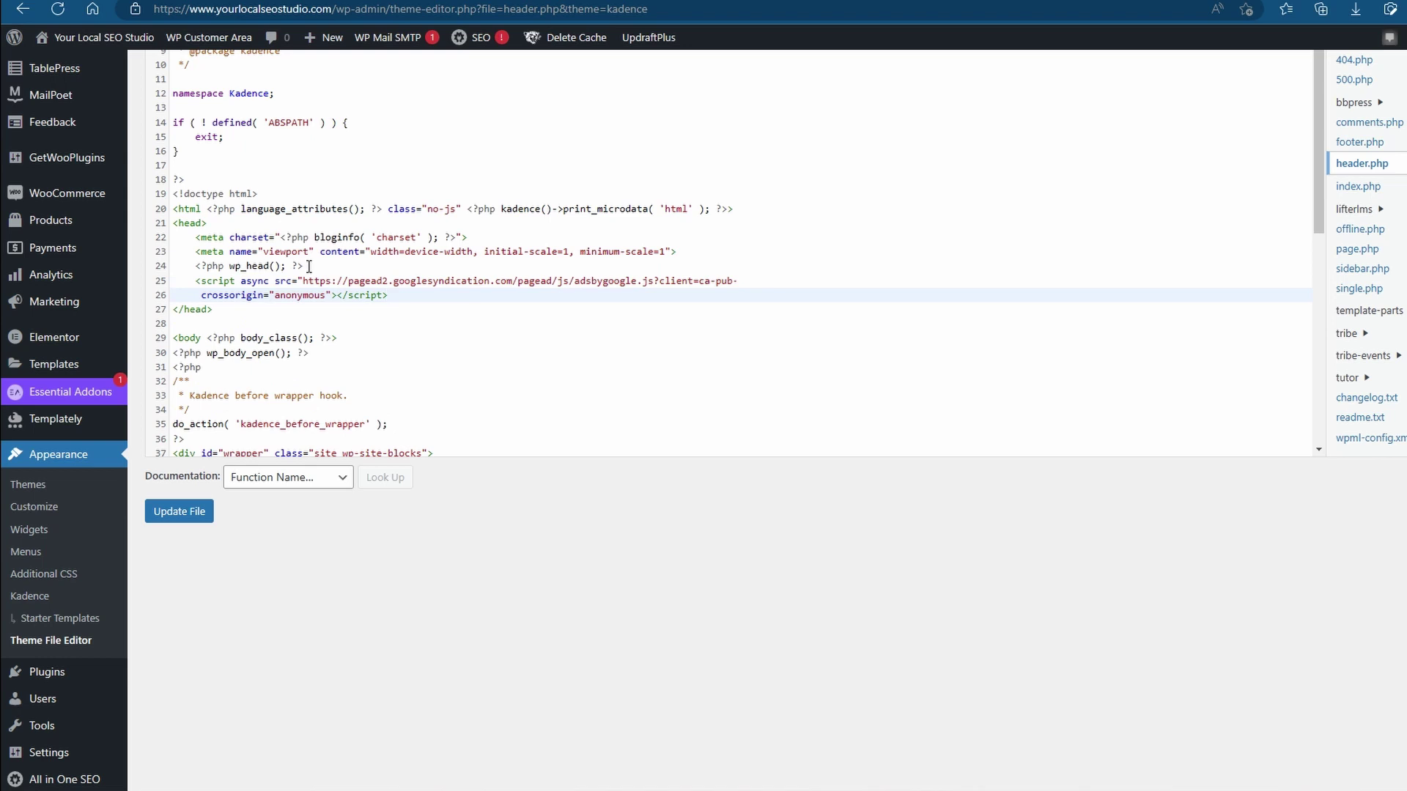
scroll(210, 179, down, 5)
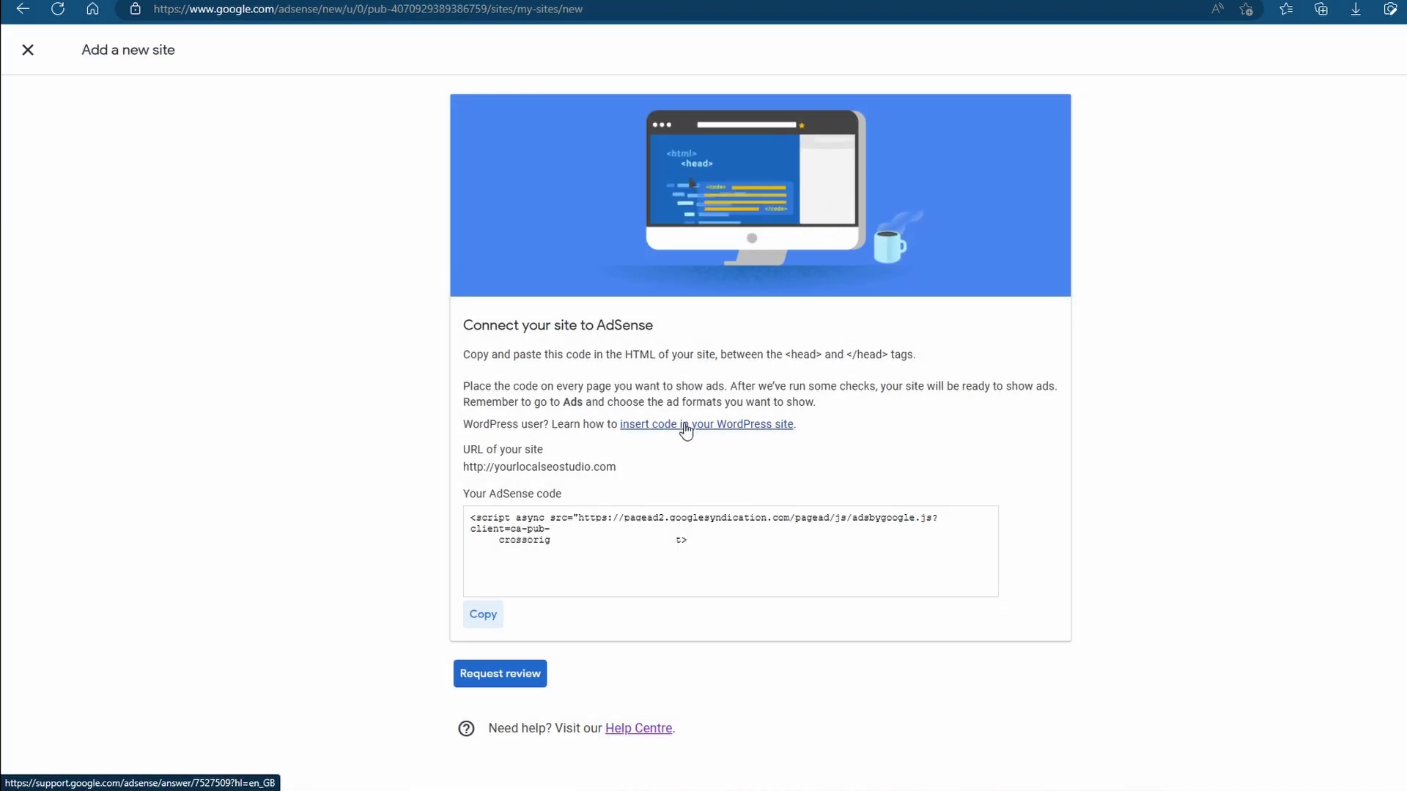
Step: Consult the AdSense guide for inserting code in WordPress, and install and activate the Site Kit by Google plugin
click(686, 430)
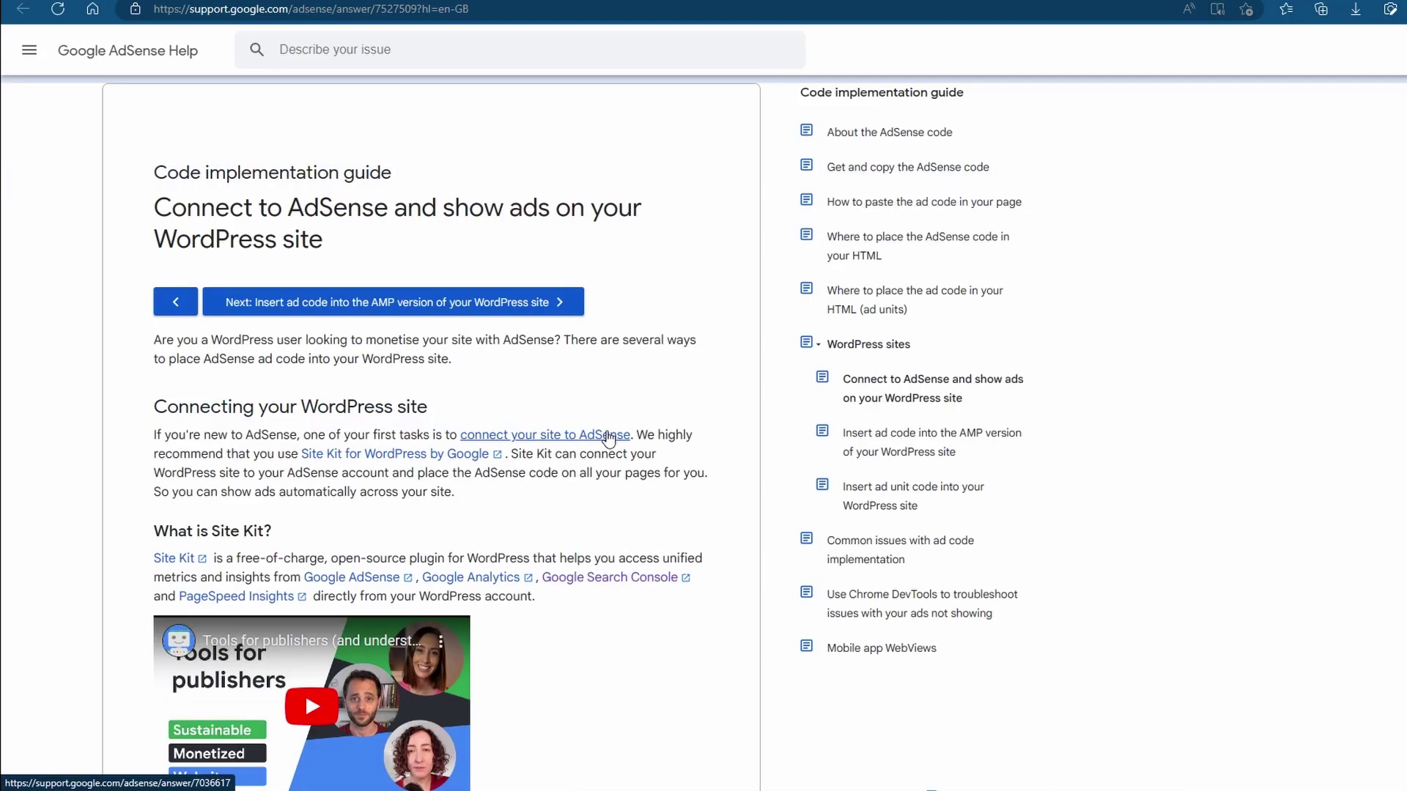
scroll(609, 437, down, 8)
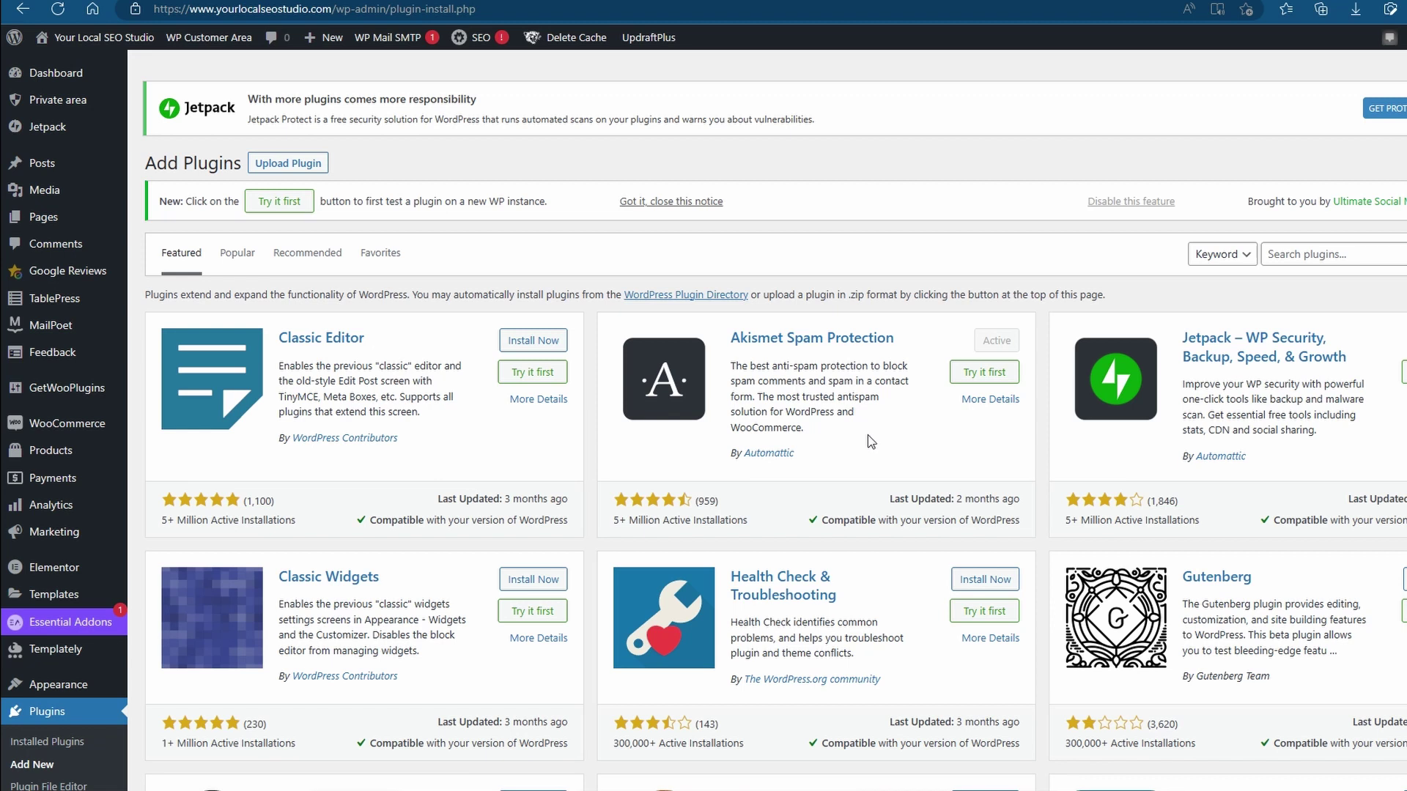
click(1325, 258)
text(site kit)
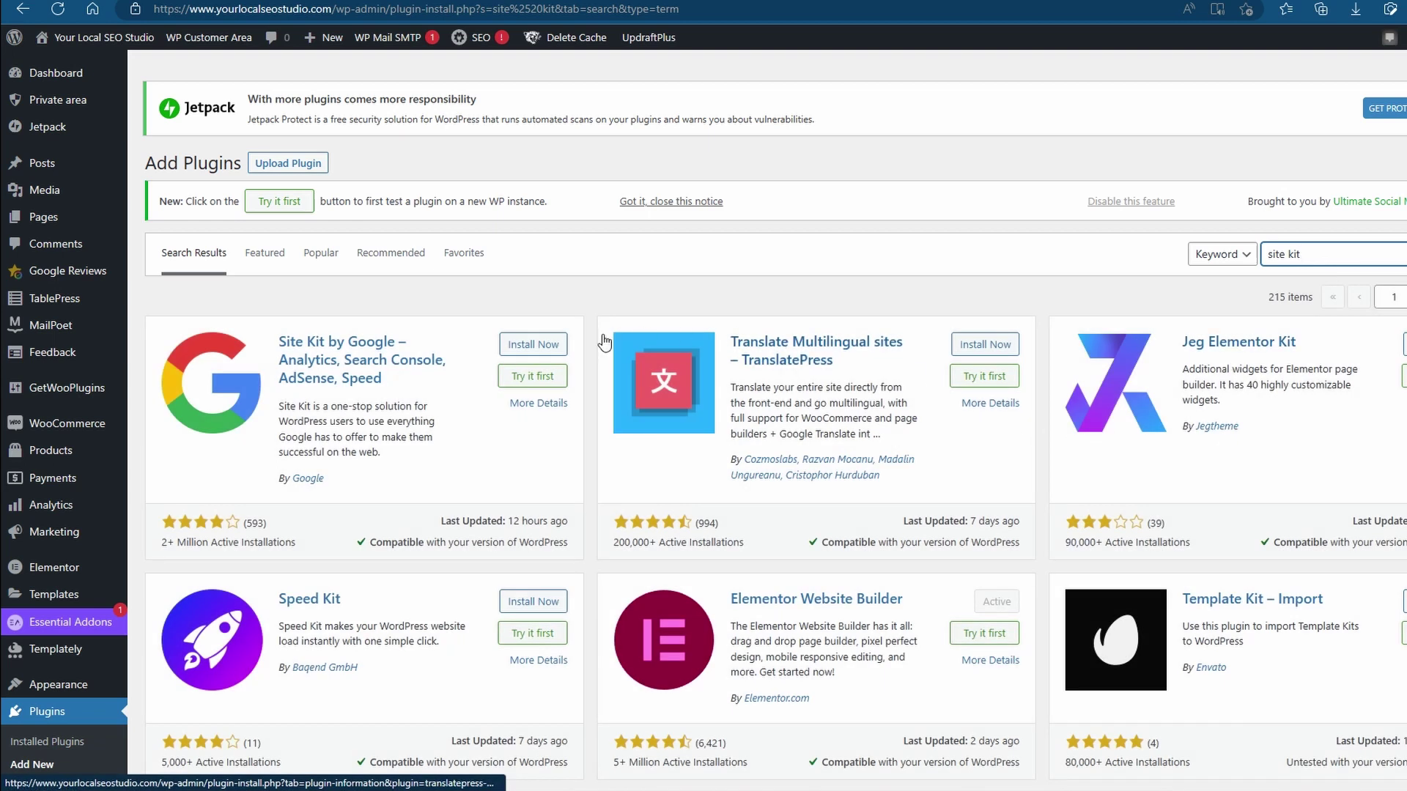
click(539, 350)
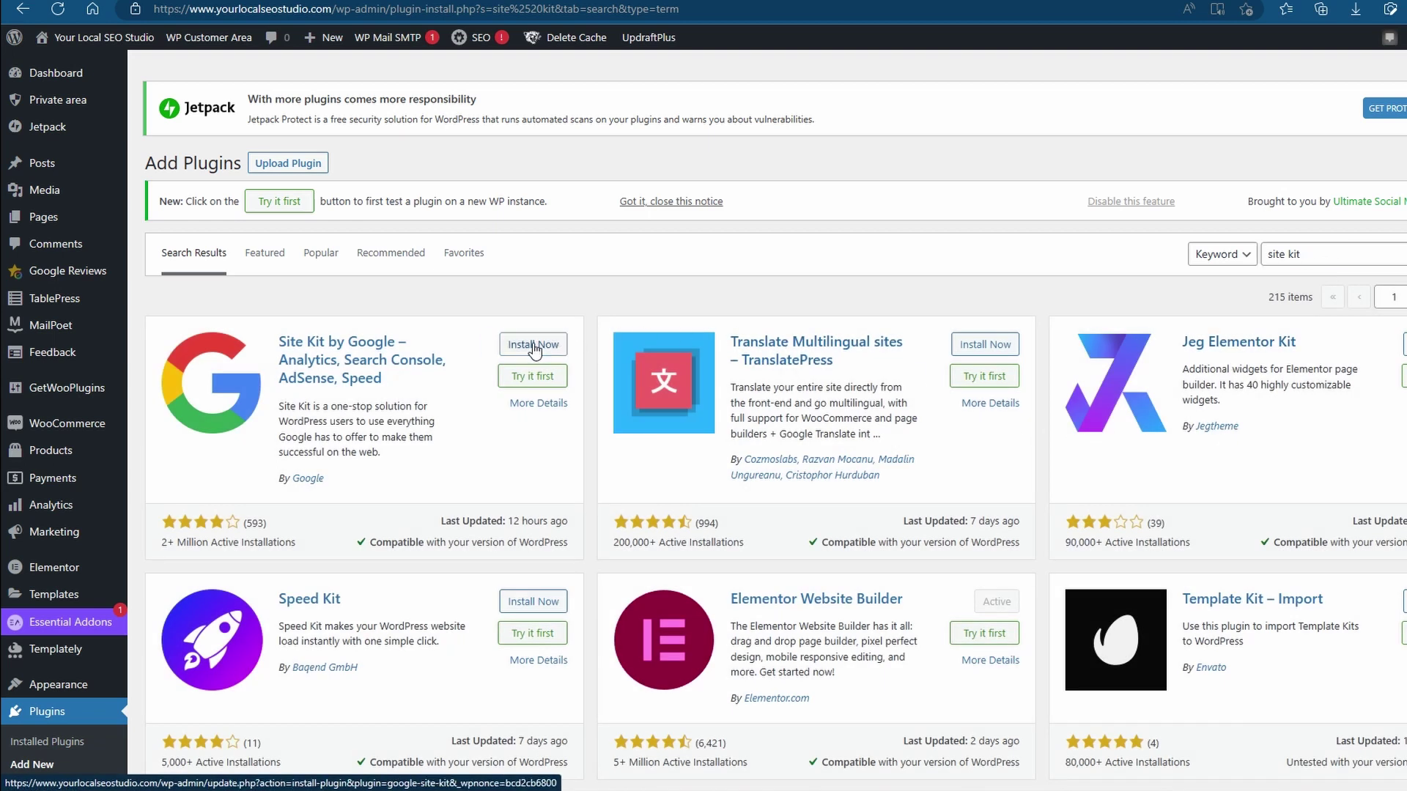
click(540, 349)
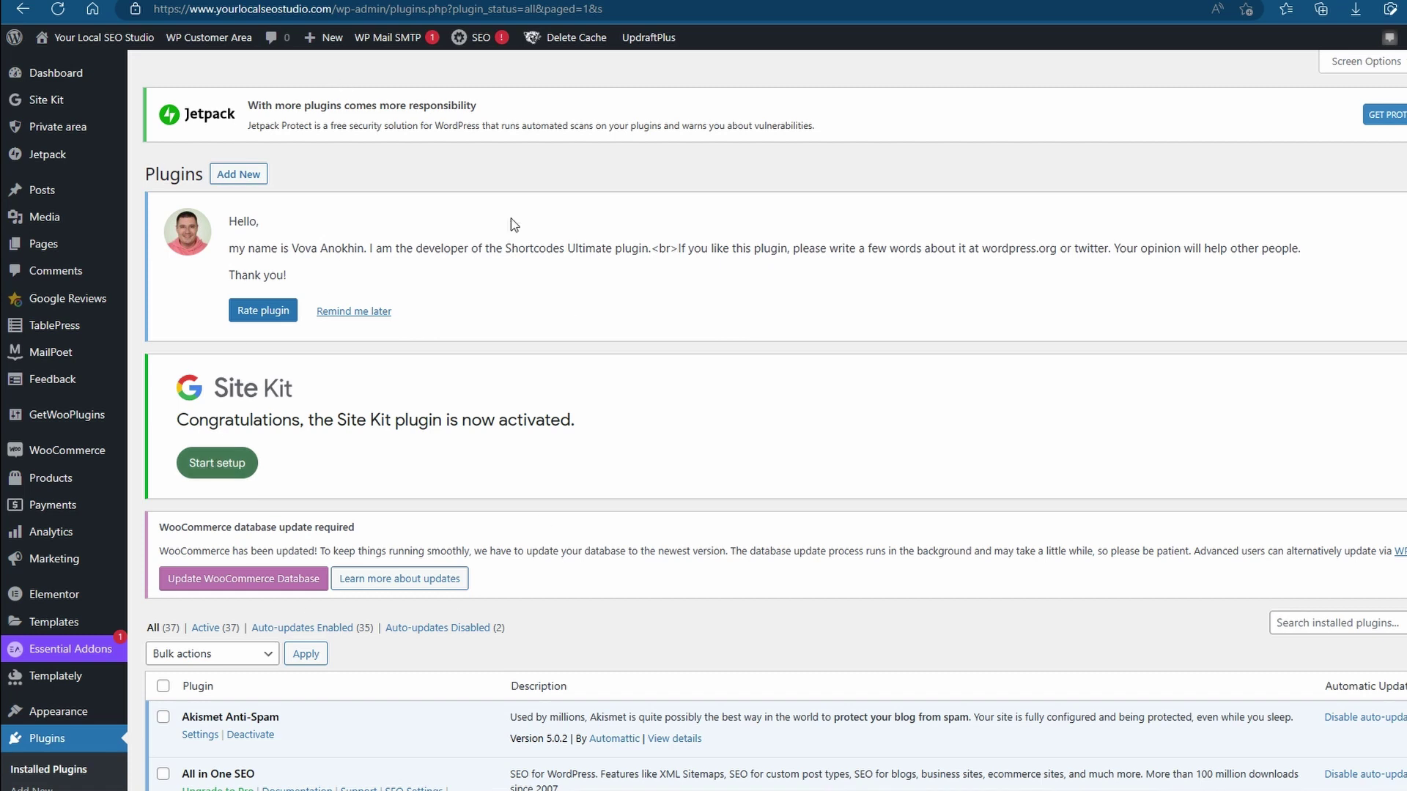
Step: Start Site Kit setup, signing in with Google, granting the requested account access and allowing dashboard metrics
click(236, 466)
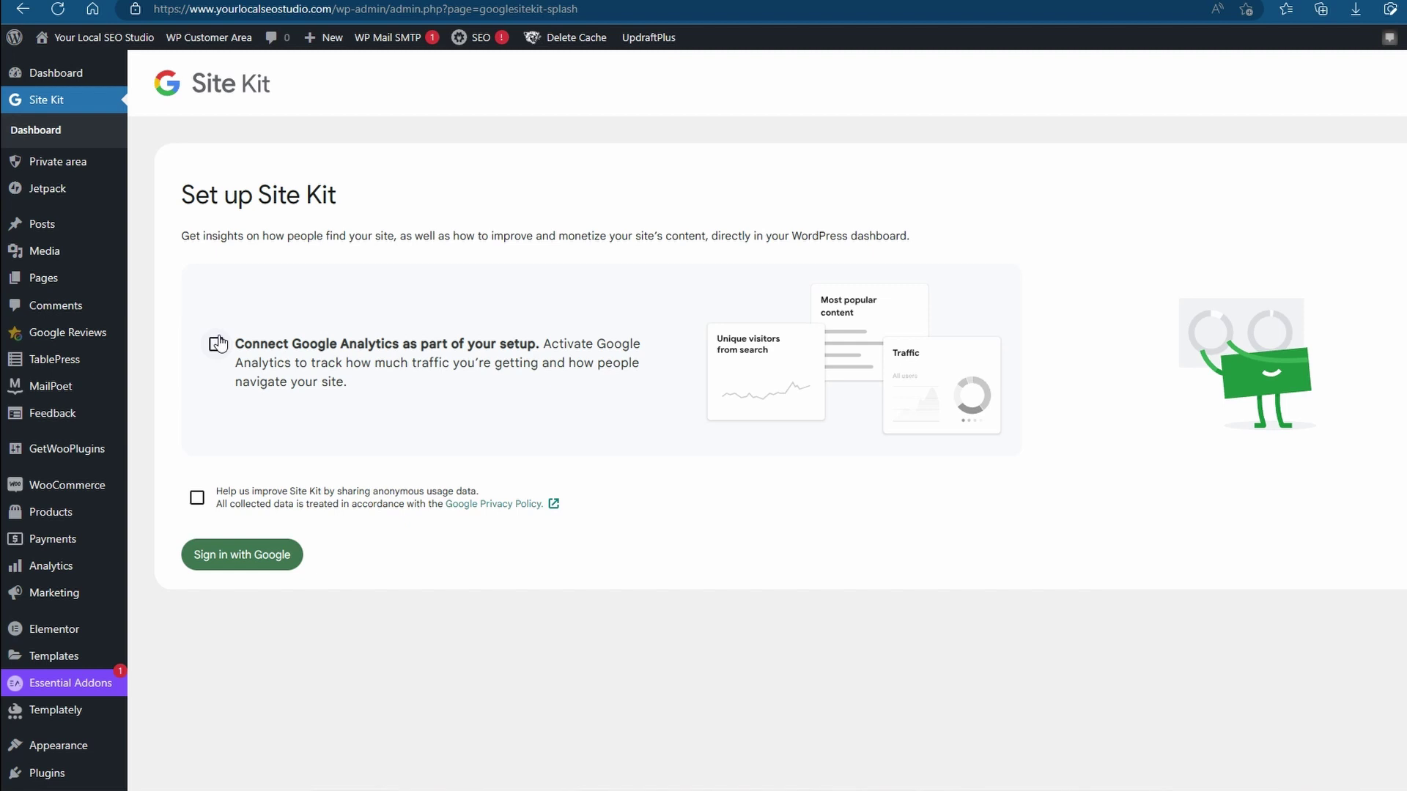
click(243, 558)
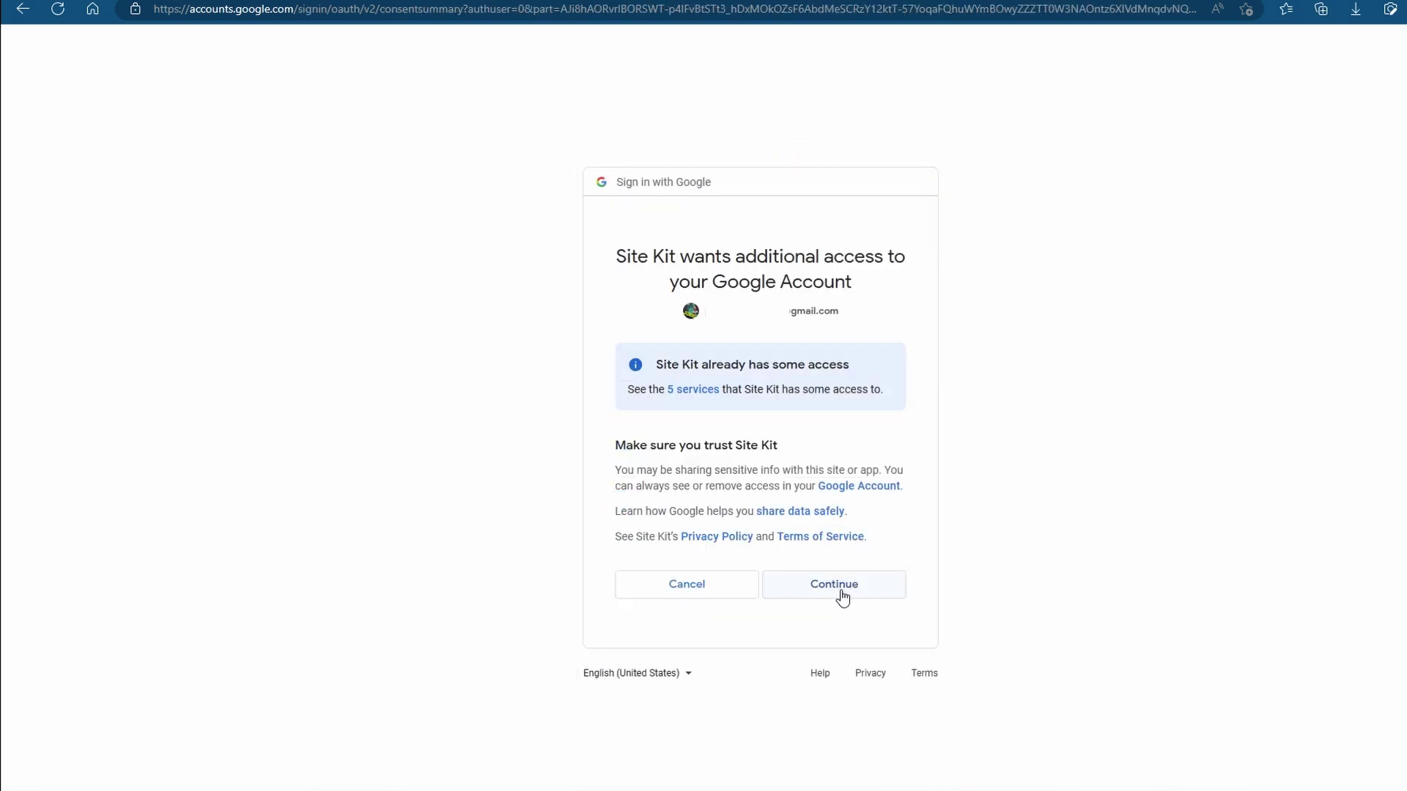
click(857, 595)
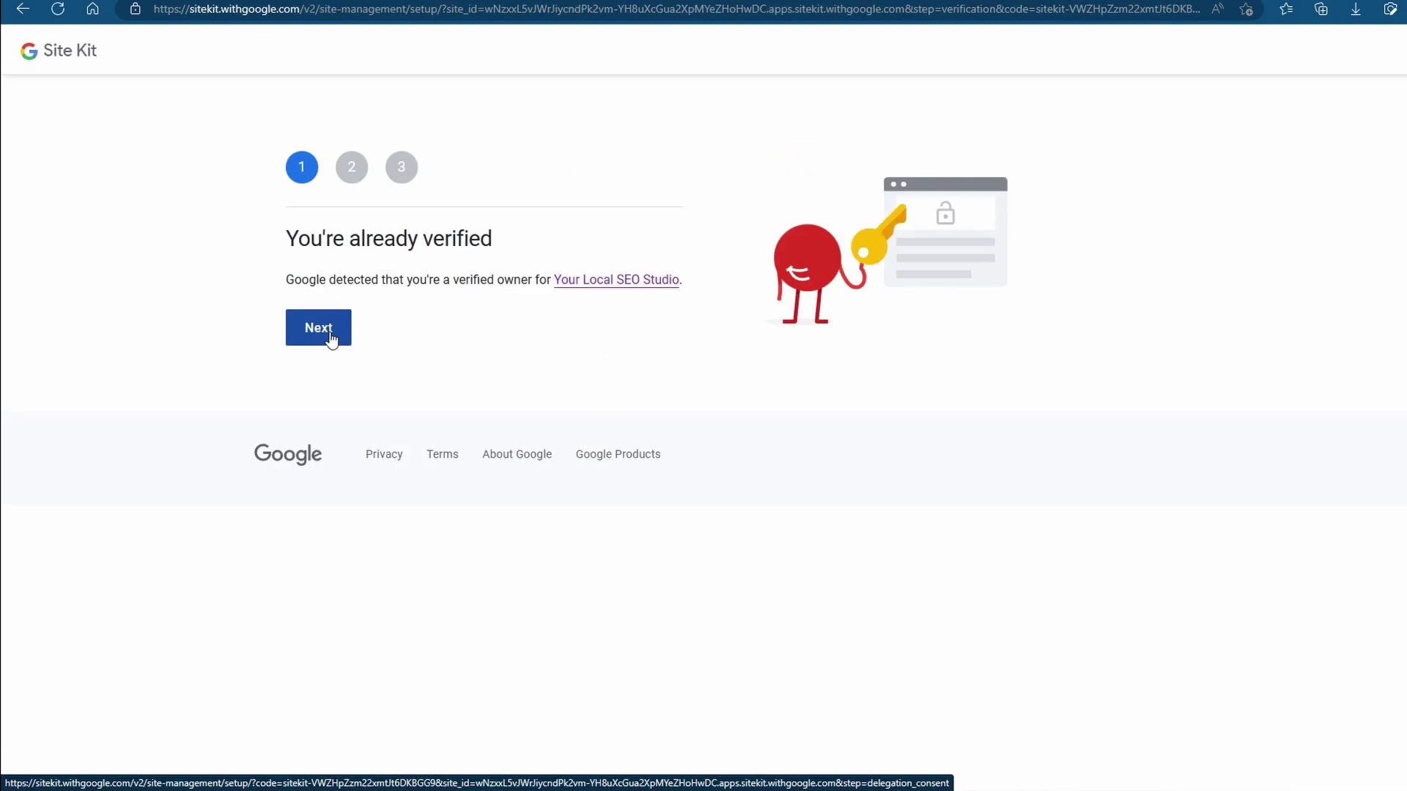
click(331, 339)
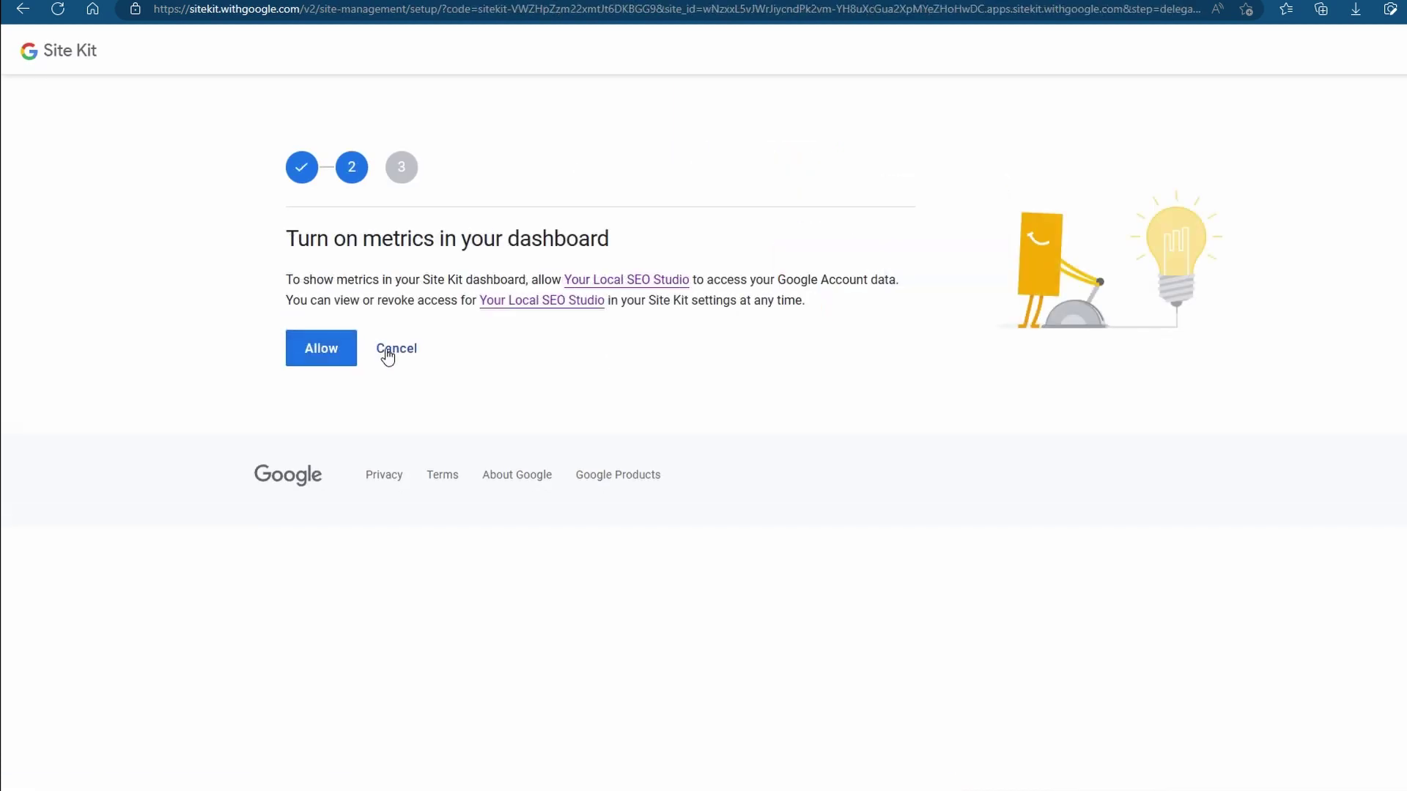
click(328, 355)
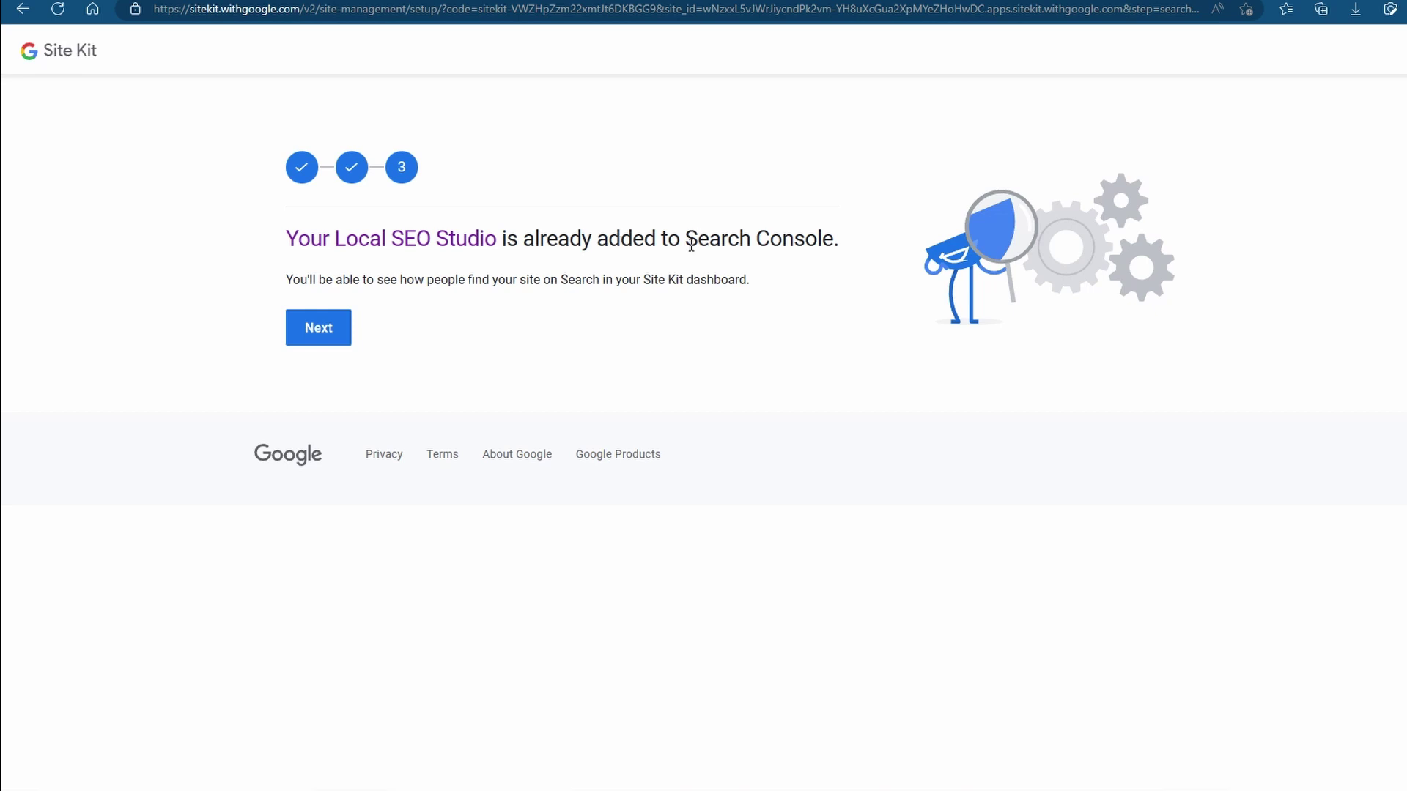
drag(690, 244, 838, 241)
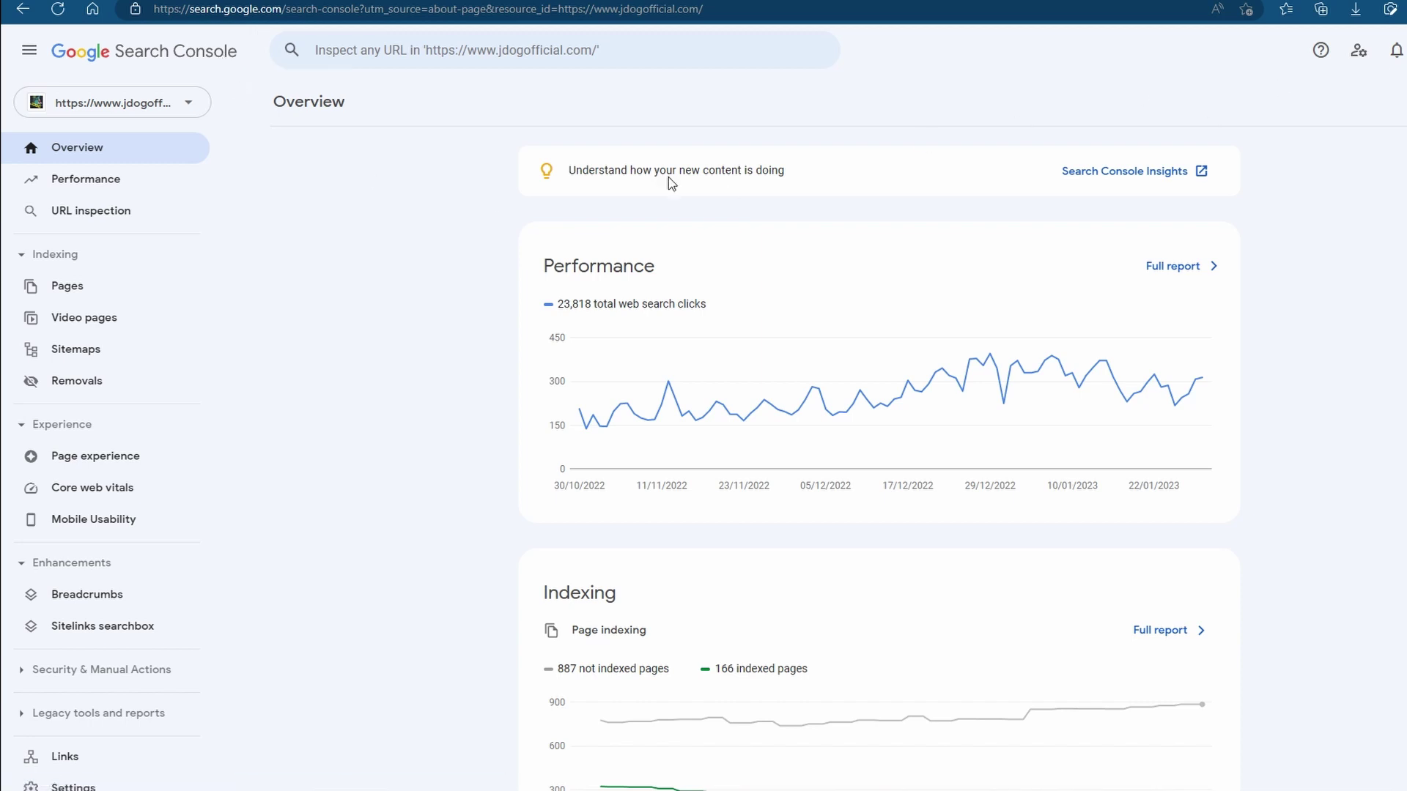
click(192, 103)
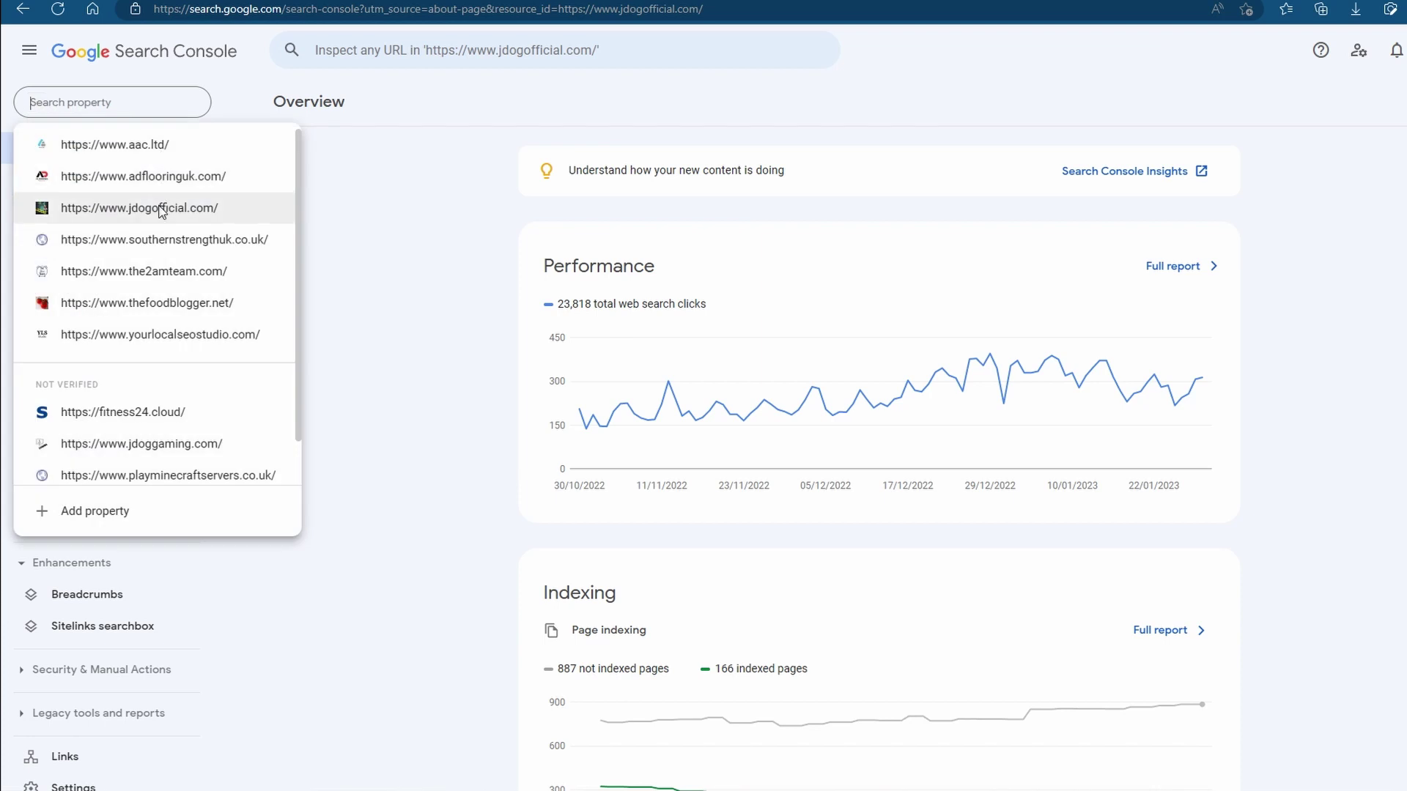
click(162, 211)
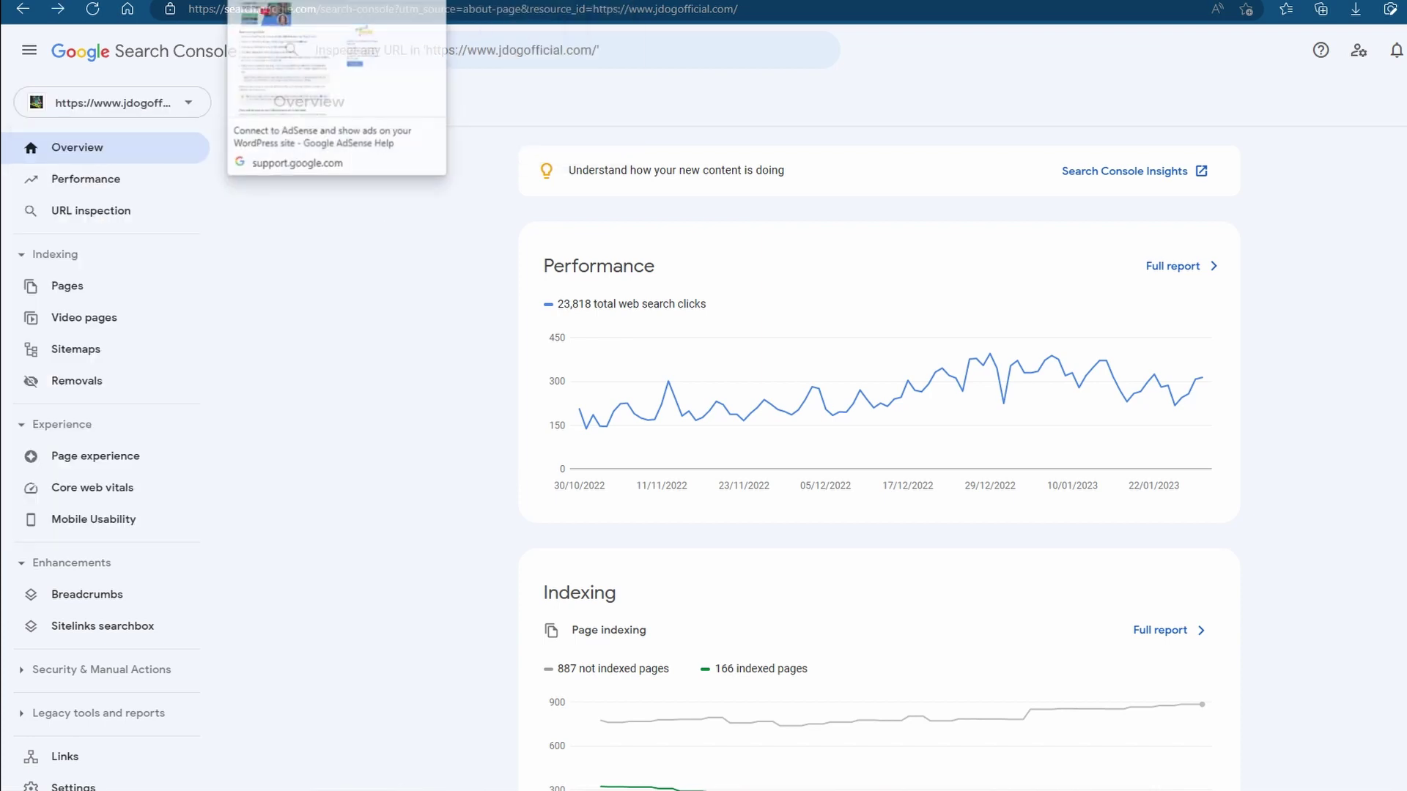
click(323, 2)
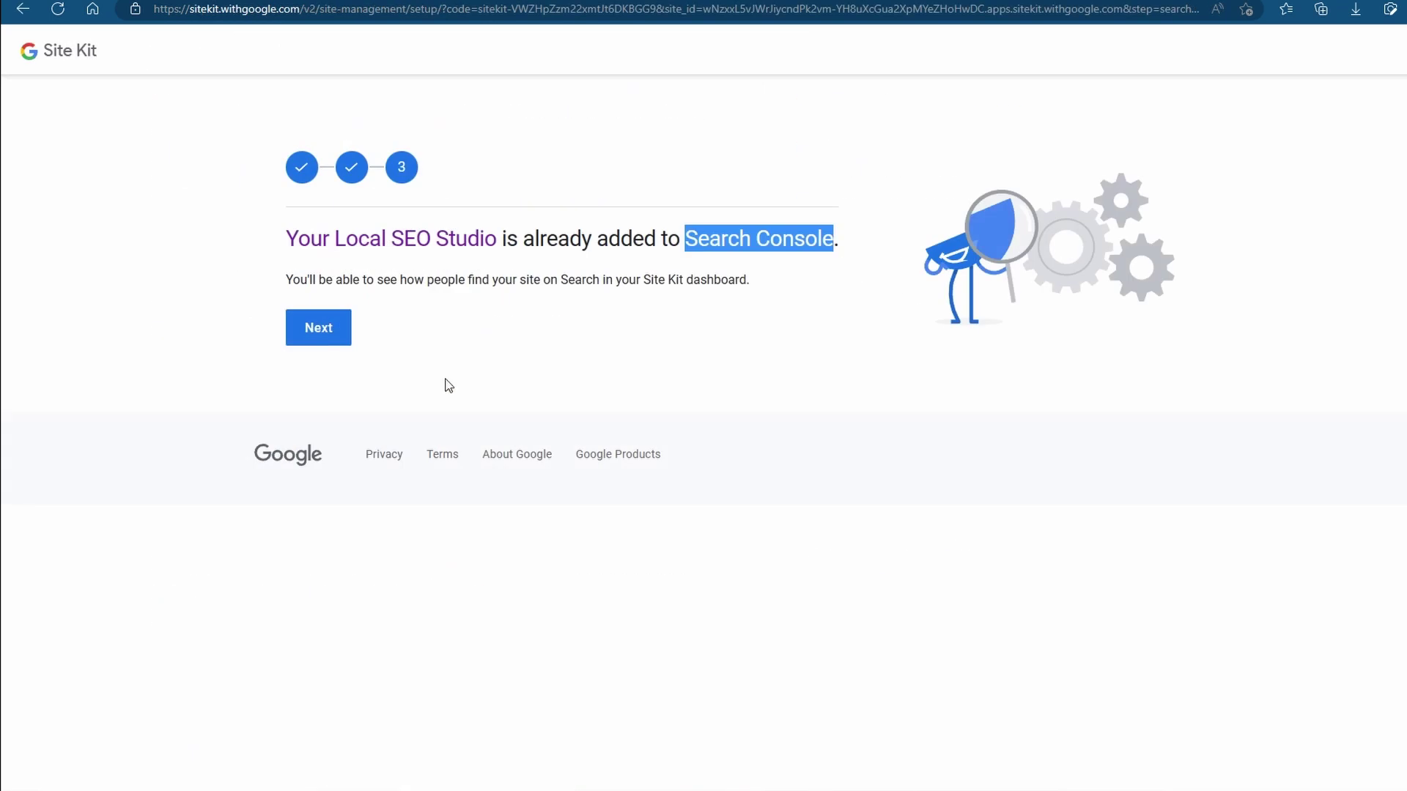
click(470, 378)
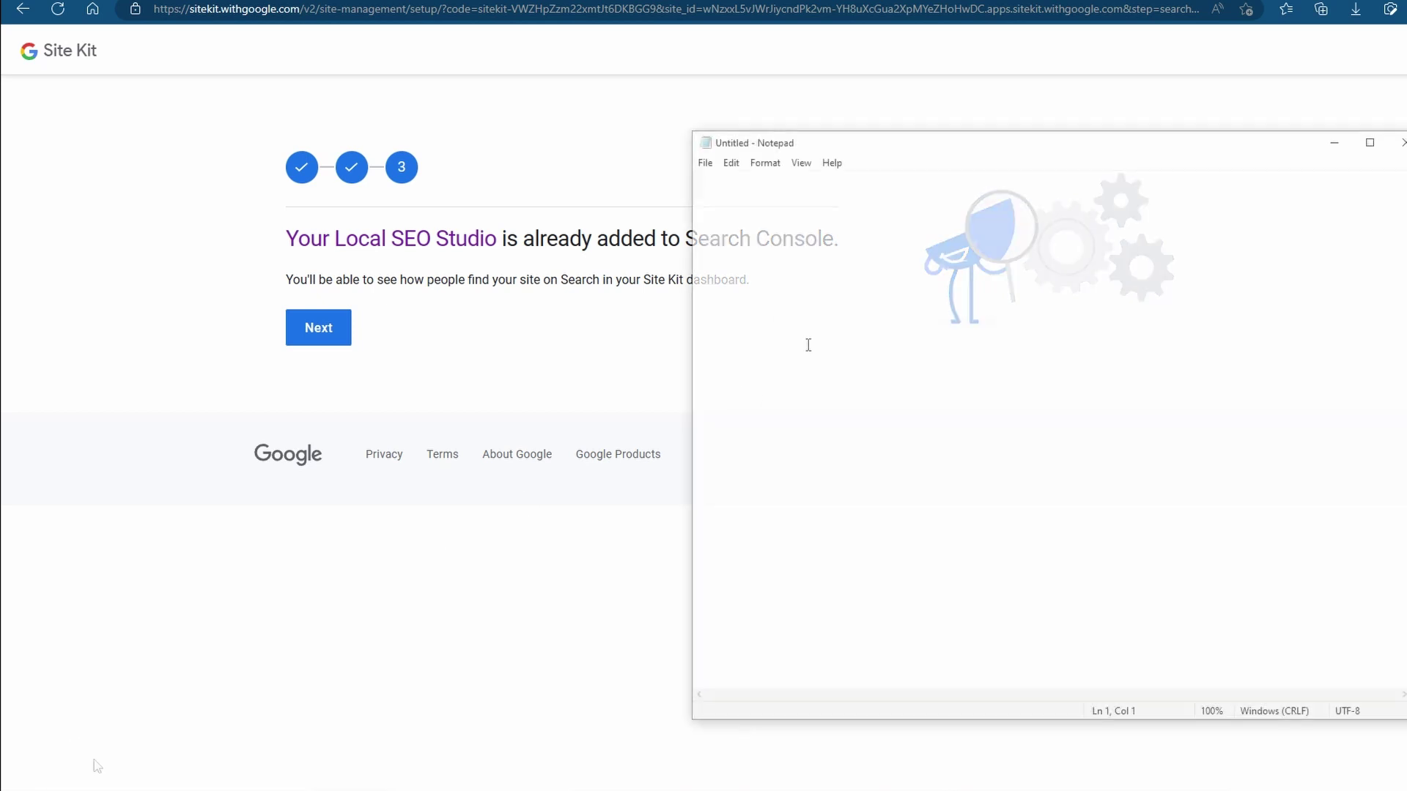
Step: Save the blank Notepad document to the Desktop as a text file named goasdhfgjhsadbfhdbfhsdbfhdsfbjhg23423
click(705, 165)
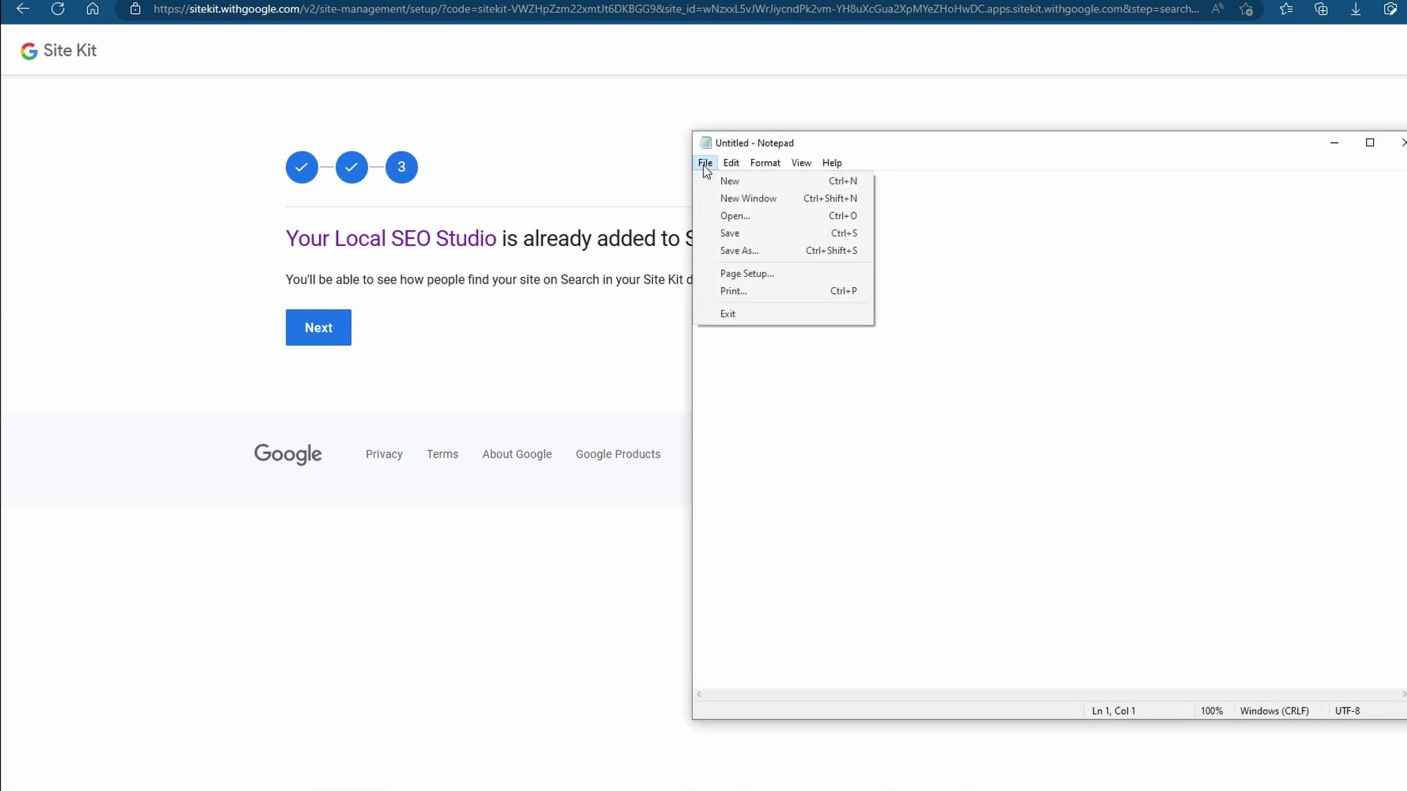
click(746, 252)
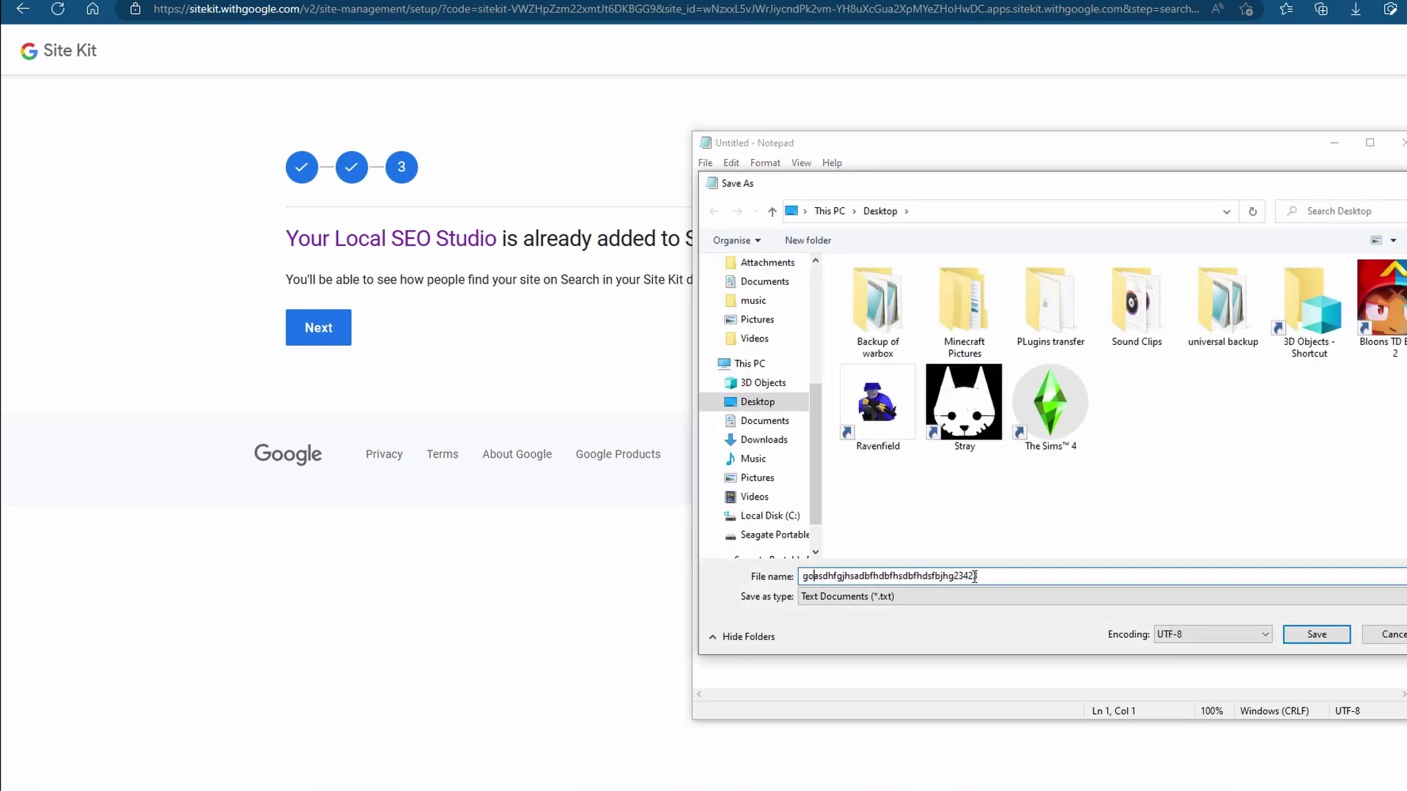
key(Home)
key(Right)
key(Right)
key(ctrl+a)
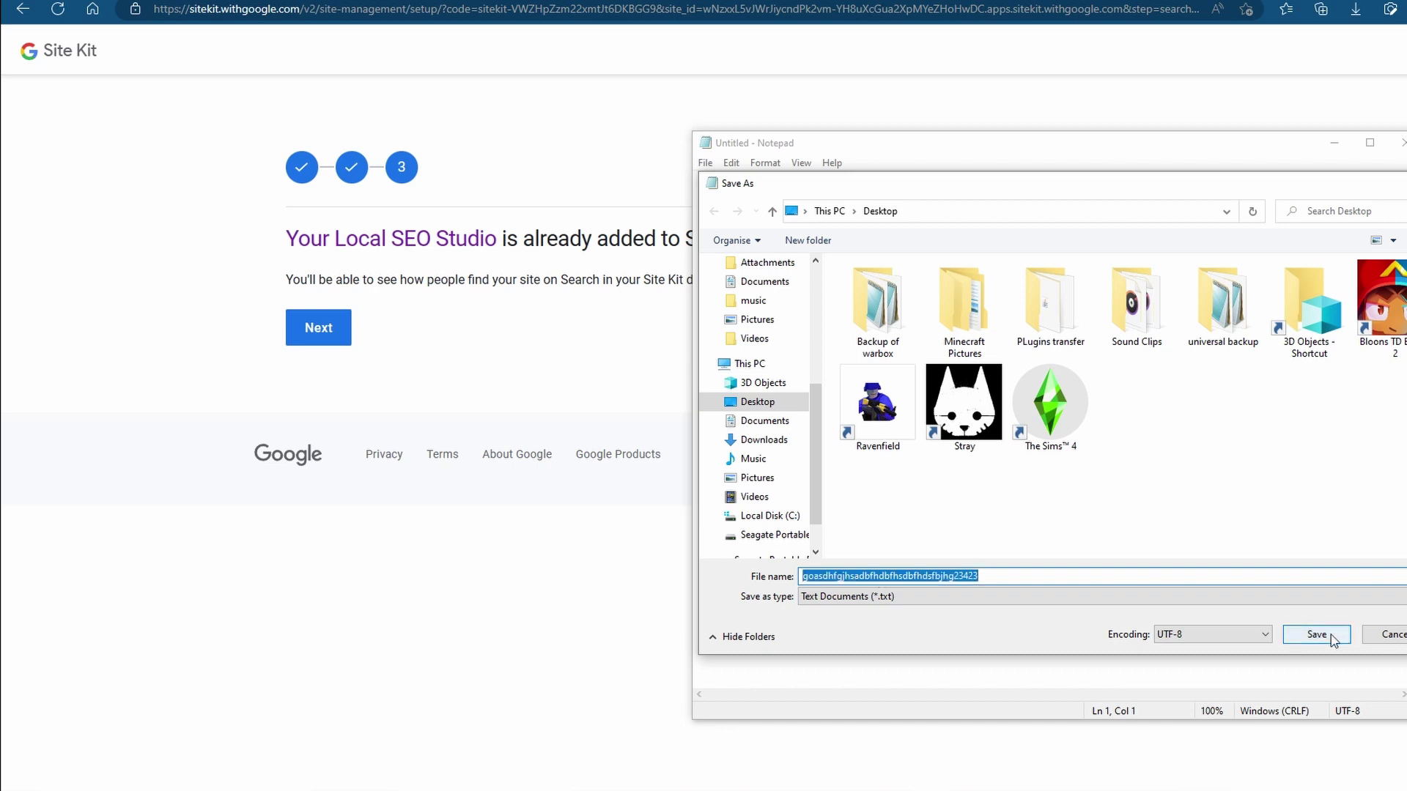
click(1316, 634)
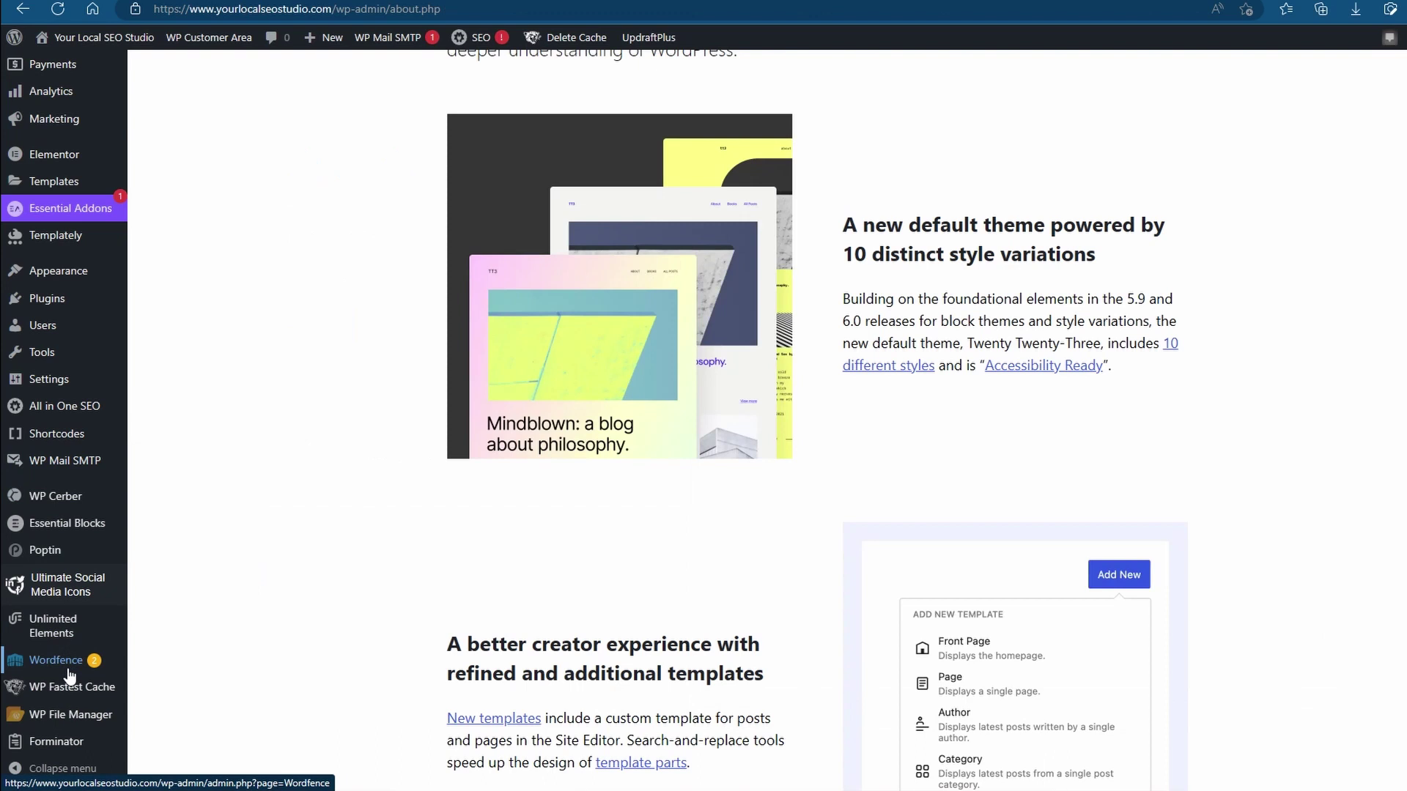
Step: Open WP File Manager in WordPress and bring up the options for the public_html root folder
mouse_move(54, 733)
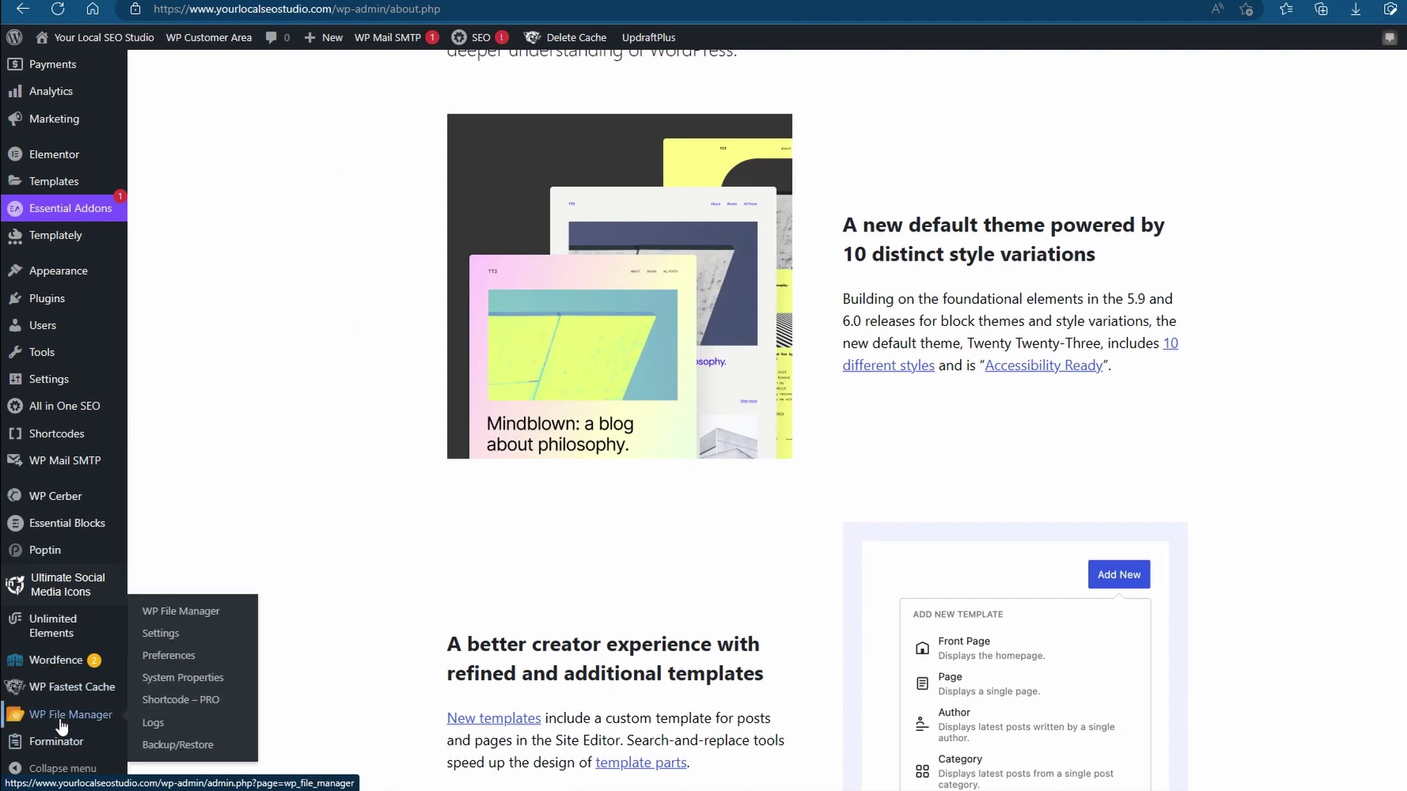
click(62, 724)
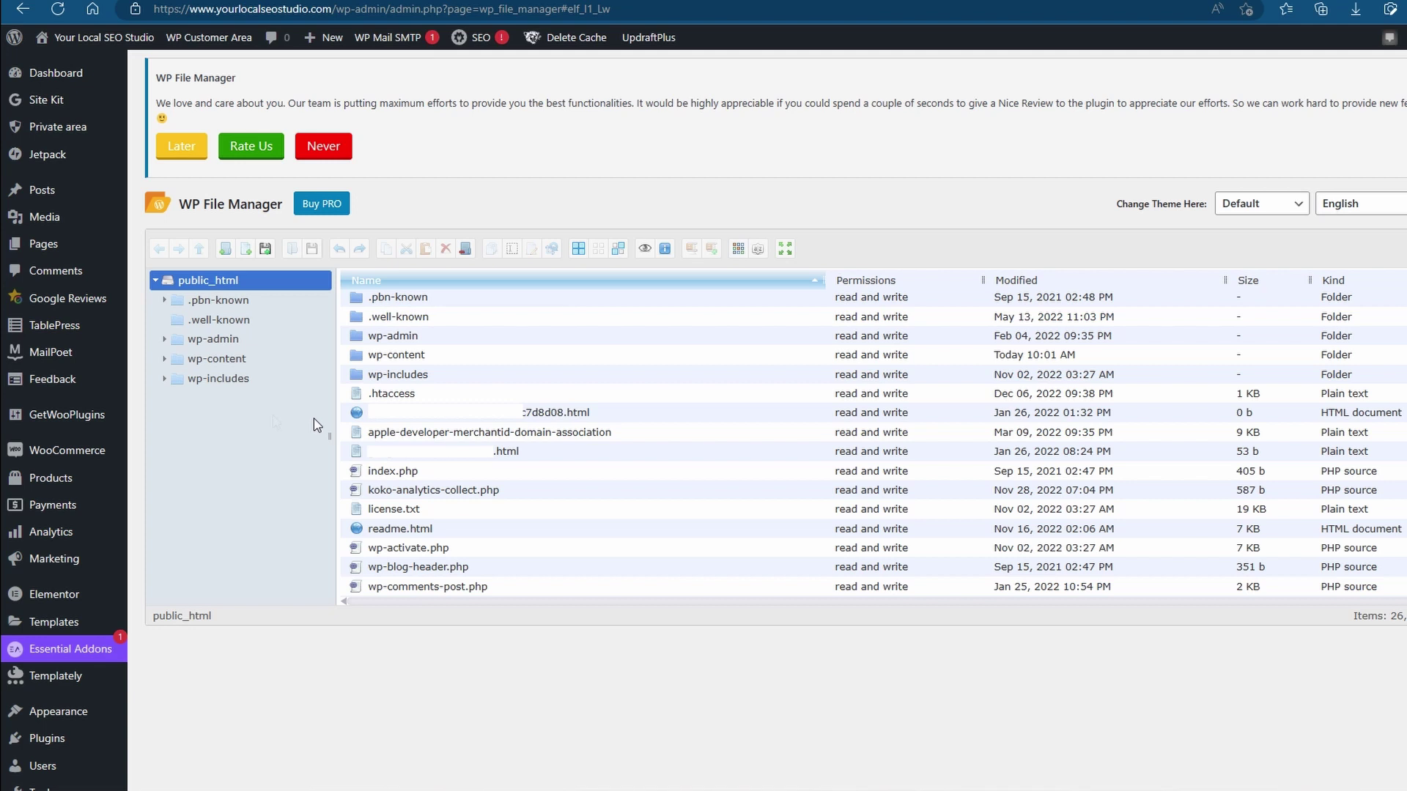
right_click(213, 286)
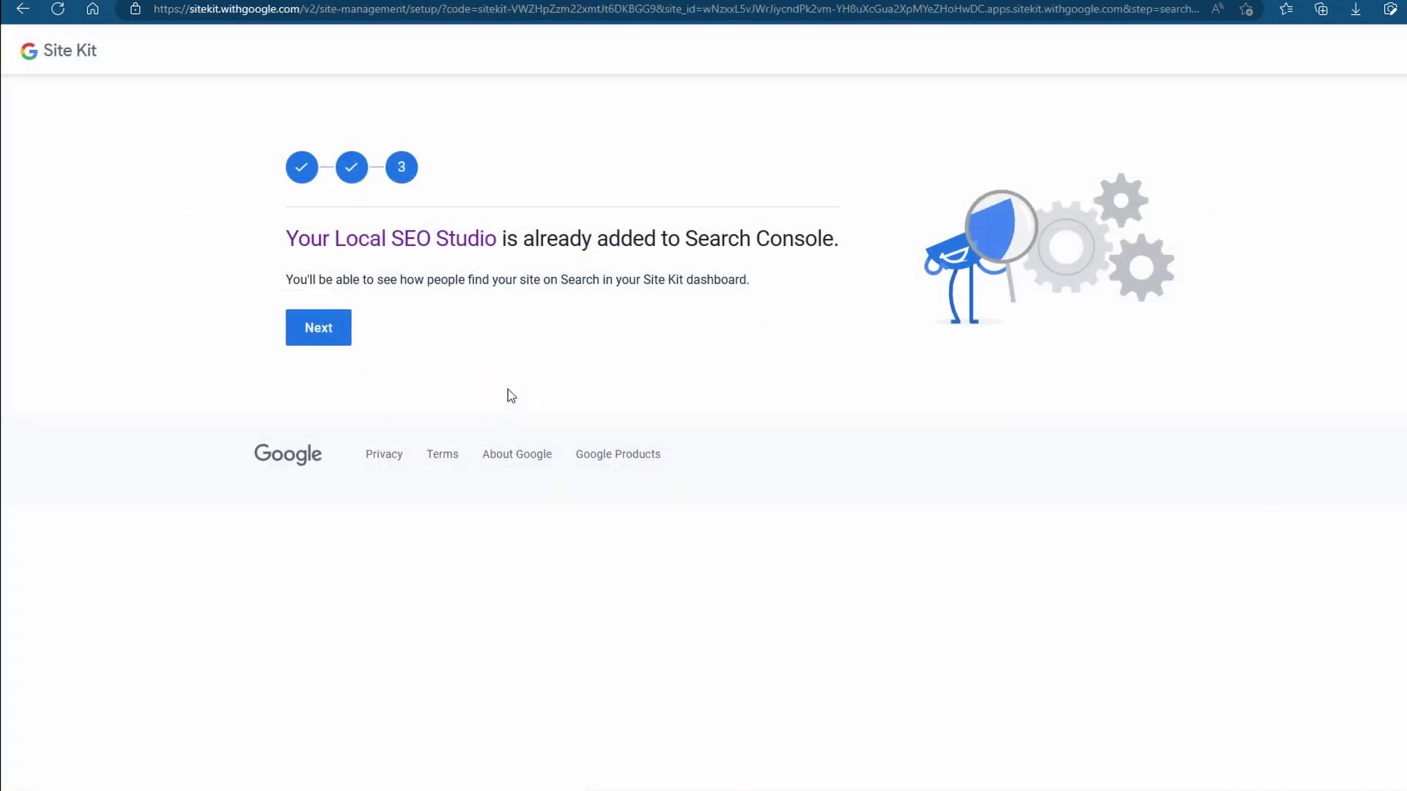
Step: Finish the Search Console part of the Site Kit setup and start connecting AdSense as an additional service
click(339, 333)
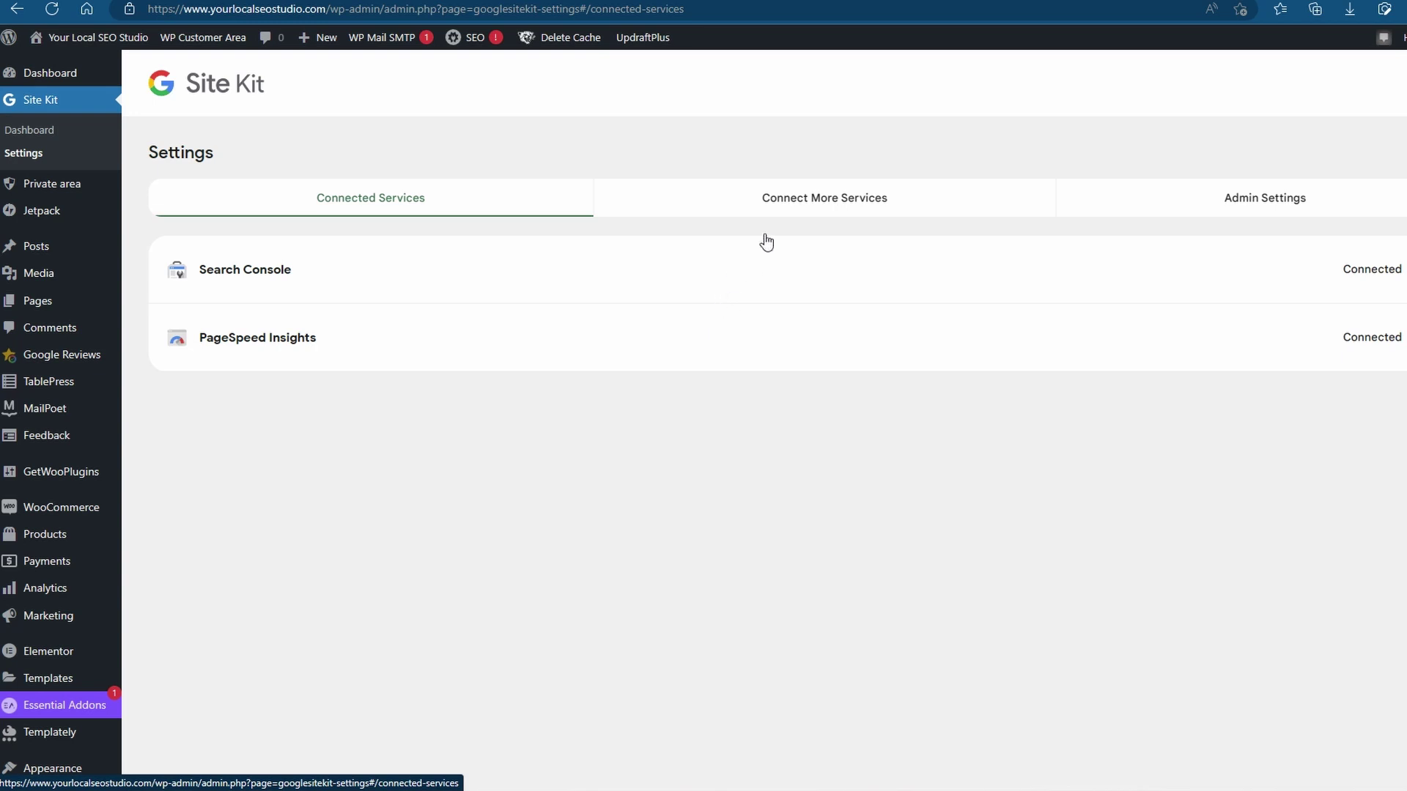
click(729, 208)
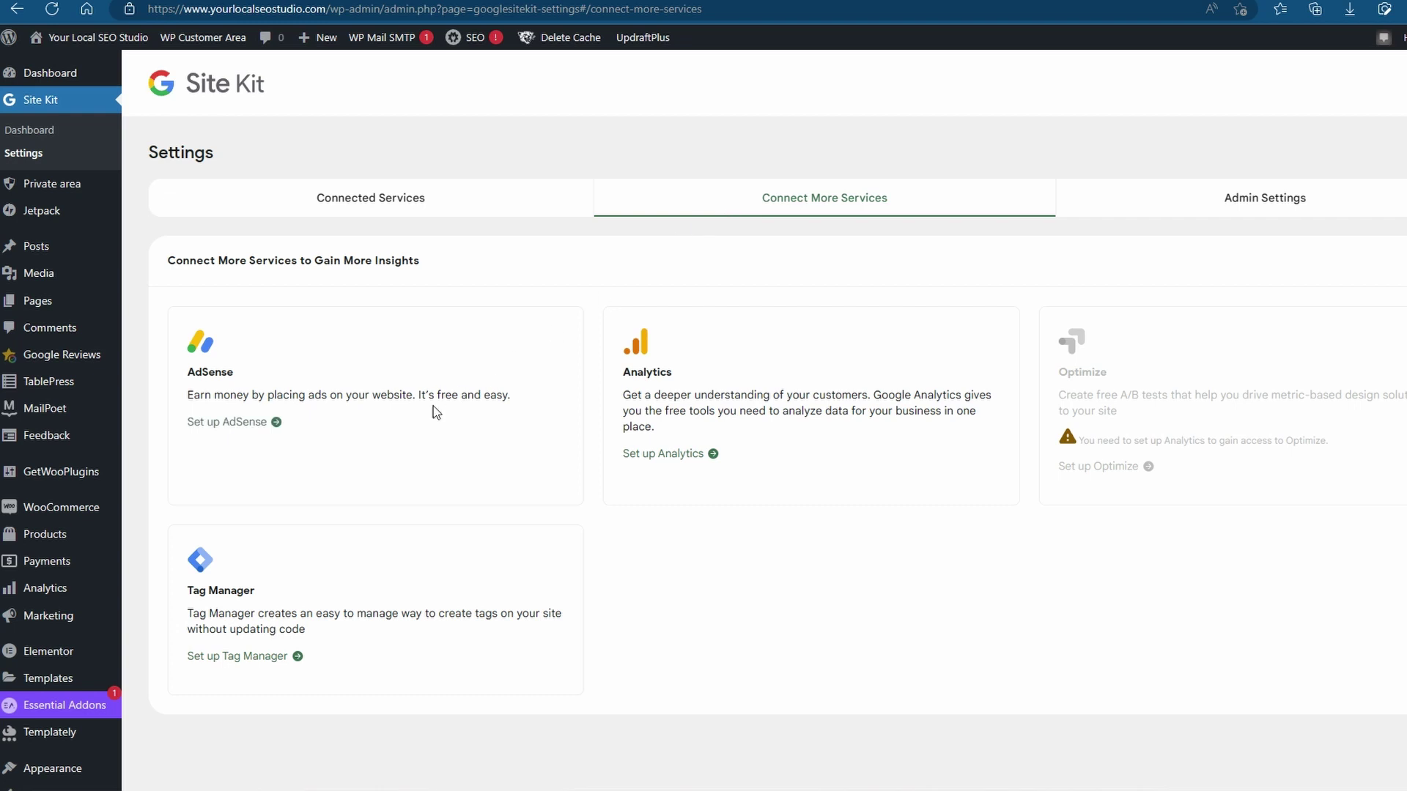
click(224, 431)
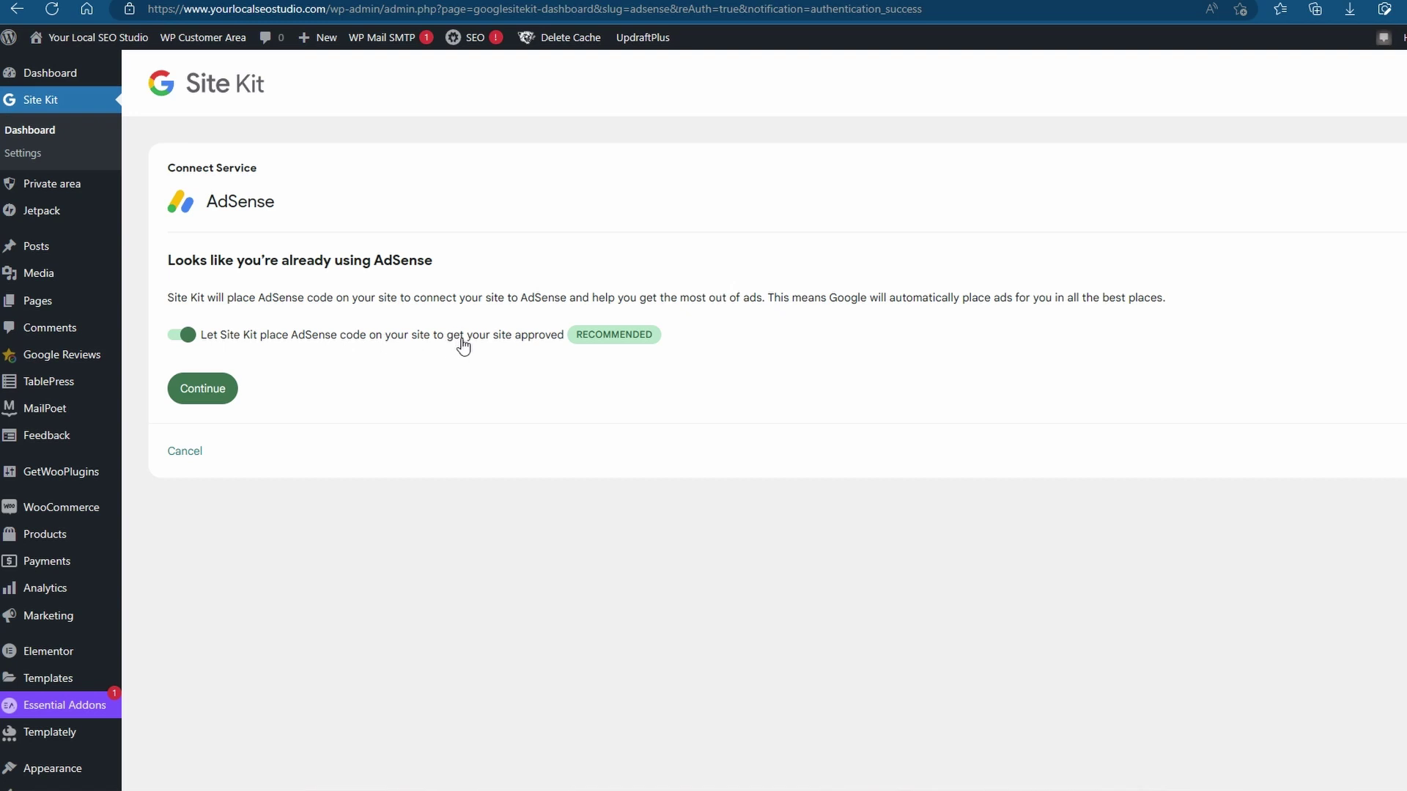
Step: Let Site Kit place the AdSense code, check in AdSense that the site is marked as "Ready", and complete the AdSense setup
click(195, 389)
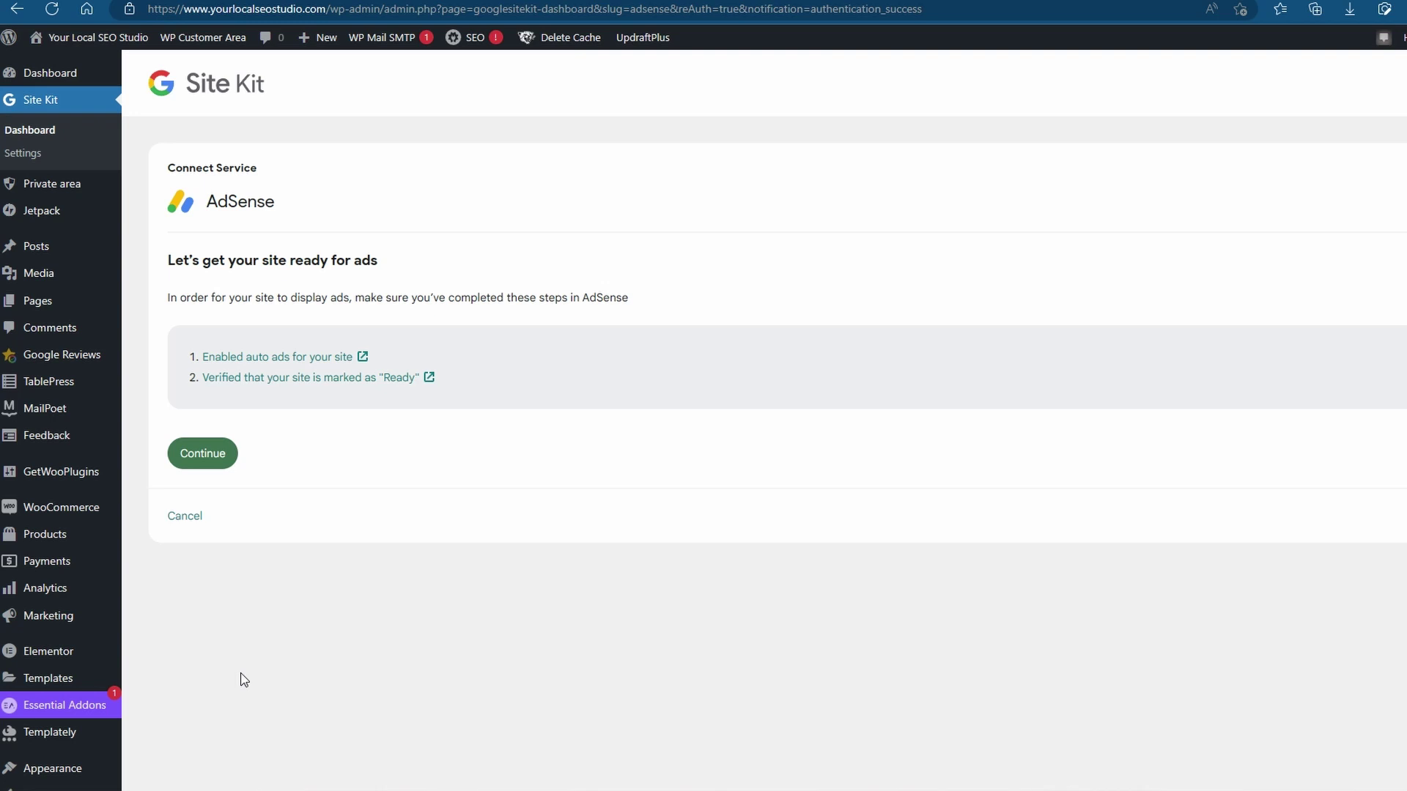
click(285, 378)
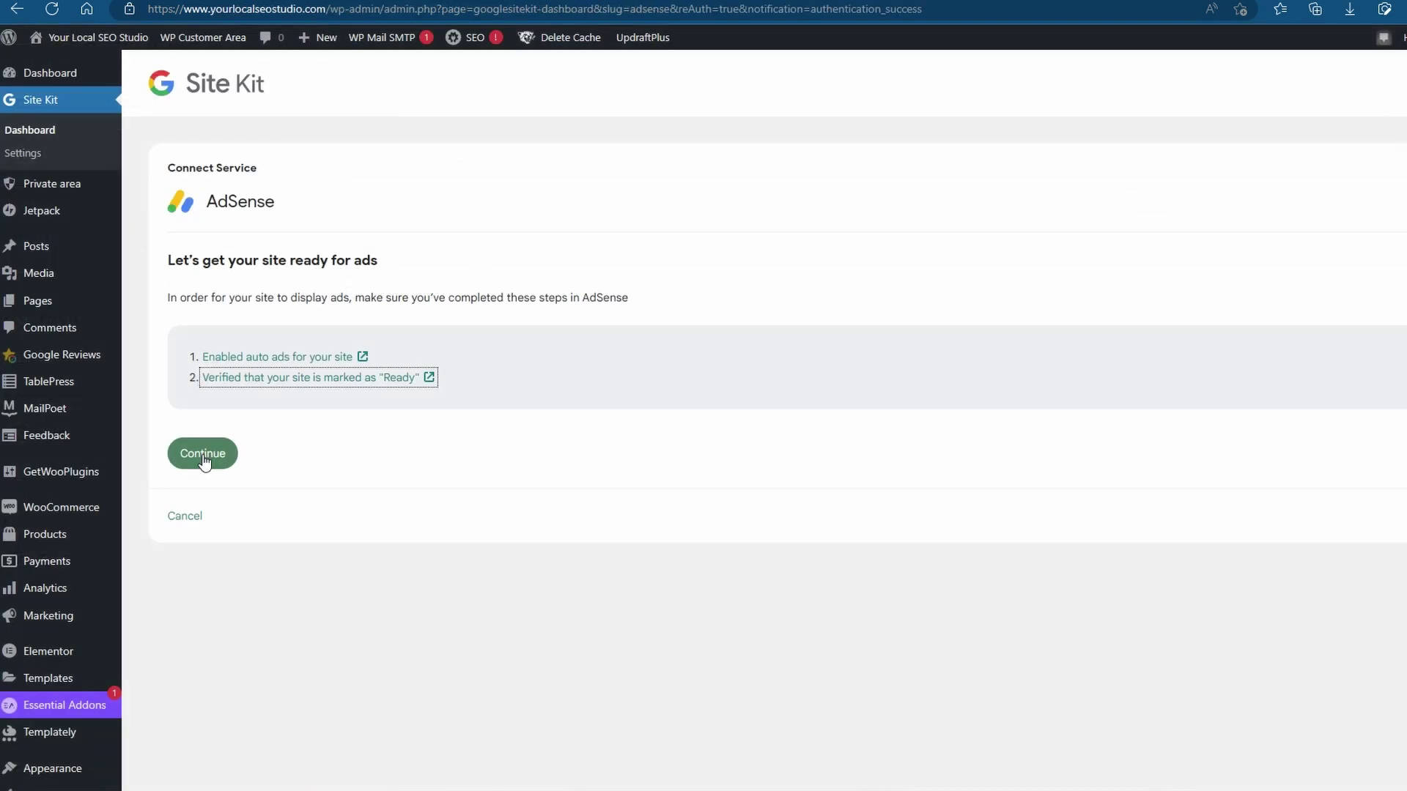
click(203, 455)
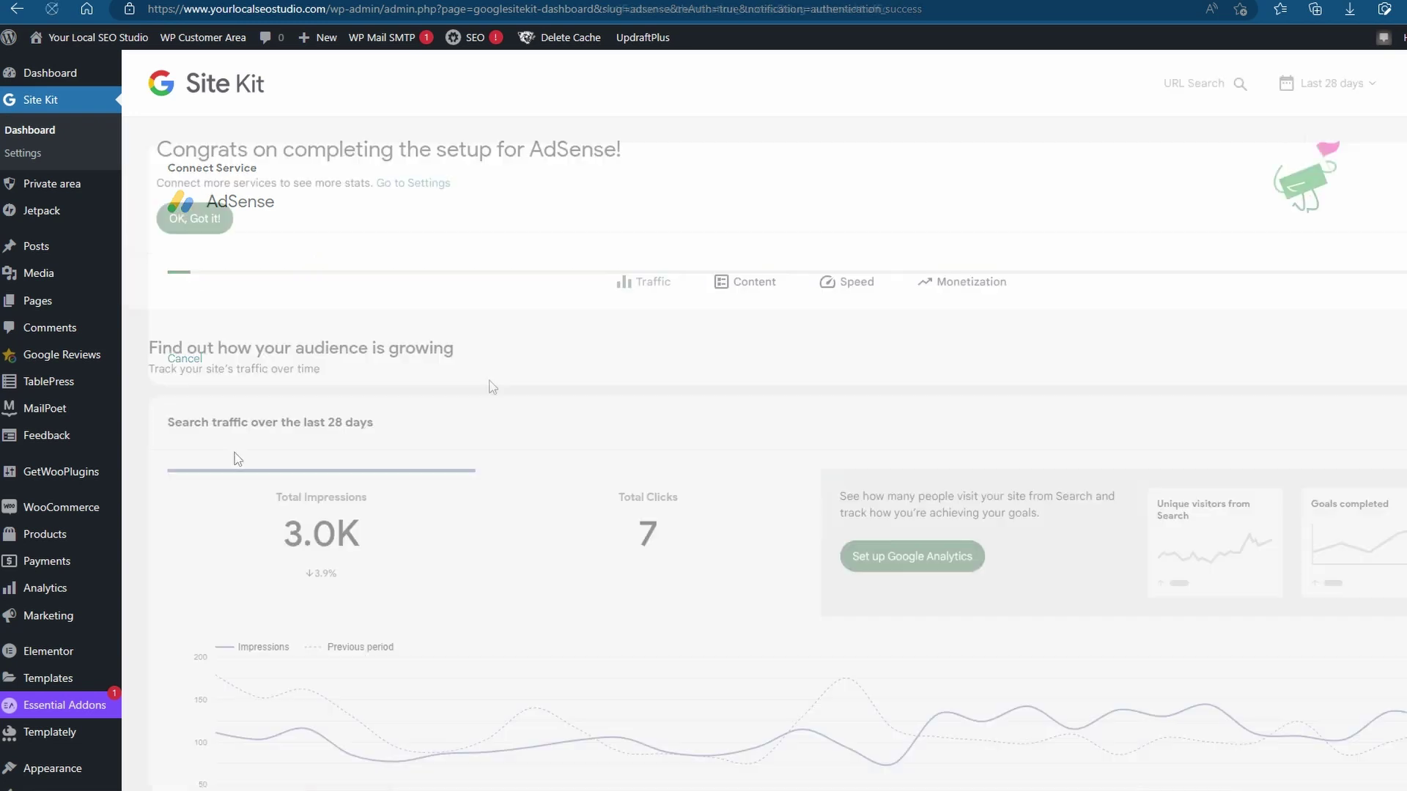